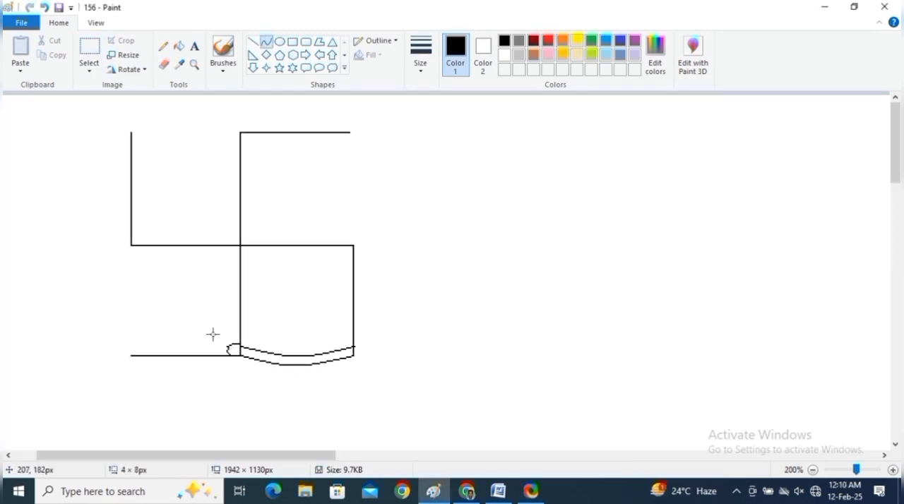
Step: Draw a rounded knot loop beside the waistband and a curved outer hem line down from the lower-left line's free end
mouse_move(240, 331)
mouse_down()
mouse_move(221, 323)
mouse_move(207, 340)
mouse_up()
drag(207, 340, 217, 355)
scroll(212, 339, down, 3)
drag(131, 266, 168, 353)
drag(157, 321, 166, 321)
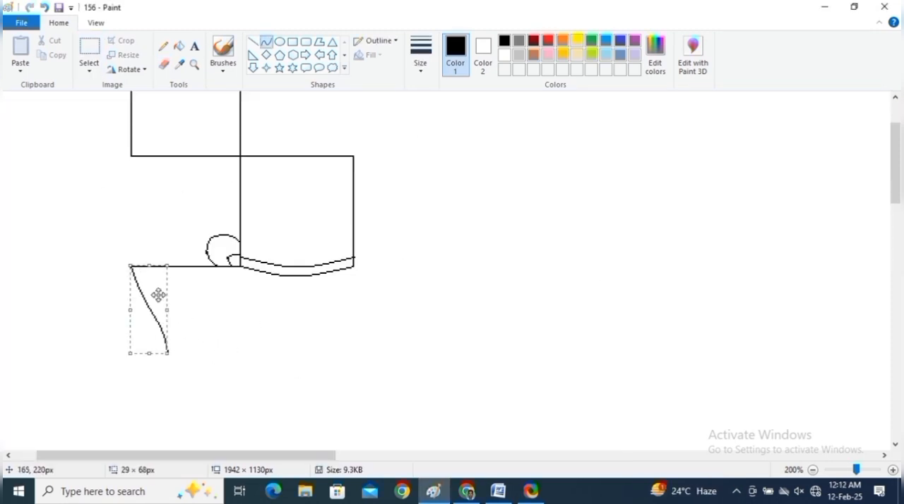
Step: Draw the hem's inner parallel curve and begin the garment's lower edge from the hem's bottom, saving the drawing
drag(154, 267, 176, 352)
drag(164, 306, 173, 329)
drag(167, 349, 248, 359)
key(ctrl+s)
Step: Complete the garment's rounded back and underside with curves from the waistband's right end to the lower edge
drag(353, 268, 366, 310)
drag(360, 288, 364, 286)
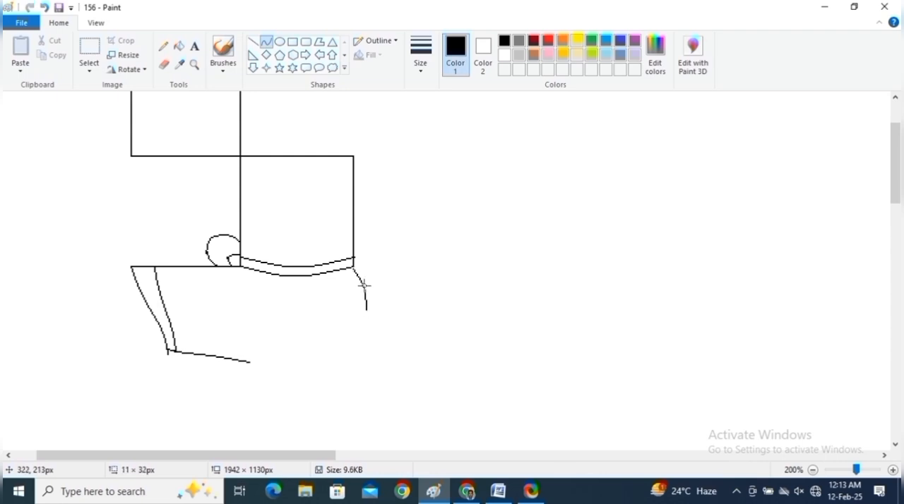
drag(249, 362, 342, 364)
drag(366, 310, 361, 346)
Step: Draw a flowing sash tail with a forked tip hanging from the waistband's right end
drag(353, 257, 416, 341)
drag(353, 266, 375, 279)
drag(439, 341, 408, 341)
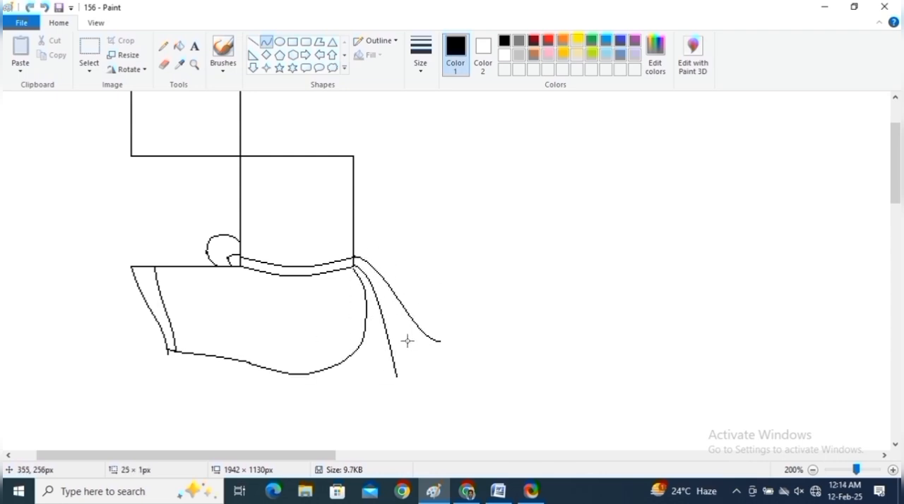
drag(396, 377, 408, 341)
drag(403, 359, 409, 362)
drag(407, 341, 440, 341)
Step: Draw the rear leg's short thigh edges with a curved double-line cuff beneath the garment, and save the drawing
mouse_move(241, 196)
mouse_down()
mouse_move(287, 203)
mouse_move(267, 230)
mouse_move(266, 266)
mouse_up()
scroll(265, 230, down, 3)
drag(261, 251, 355, 261)
click(59, 7)
mouse_move(318, 263)
mouse_down()
mouse_move(309, 271)
mouse_move(352, 252)
mouse_move(306, 262)
mouse_up()
key(ctrl+s)
Step: Draw both curved outlines of the rear leg from the cuff down to the ankle
mouse_move(307, 262)
mouse_down()
mouse_move(353, 290)
mouse_move(367, 323)
mouse_up()
scroll(390, 325, down, 3)
drag(368, 238, 385, 339)
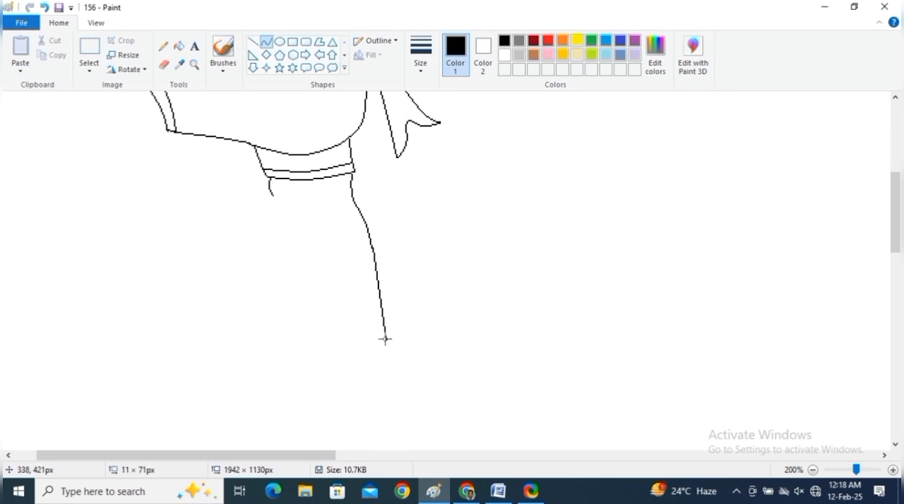
drag(285, 224, 348, 342)
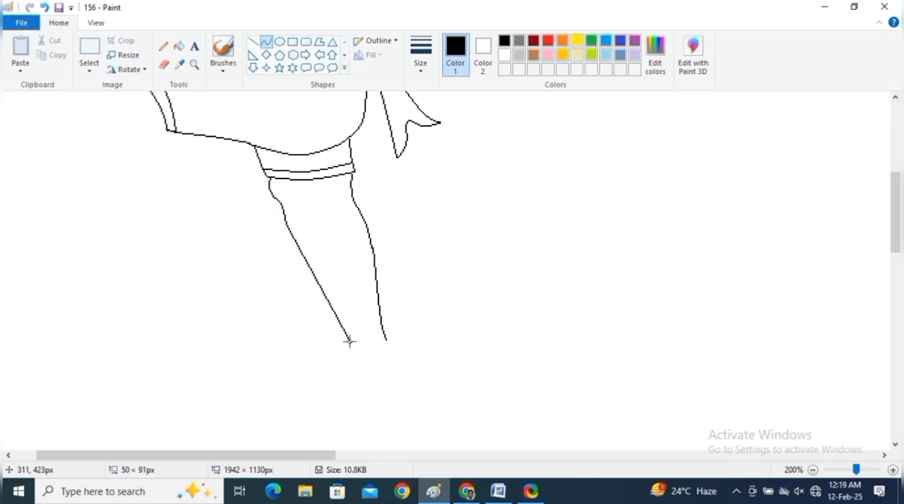
drag(303, 254, 323, 296)
Step: Draw an anklet of two nested ellipses around the rear leg's ankle and erase the parts crossing the leg
scroll(394, 286, down, 3)
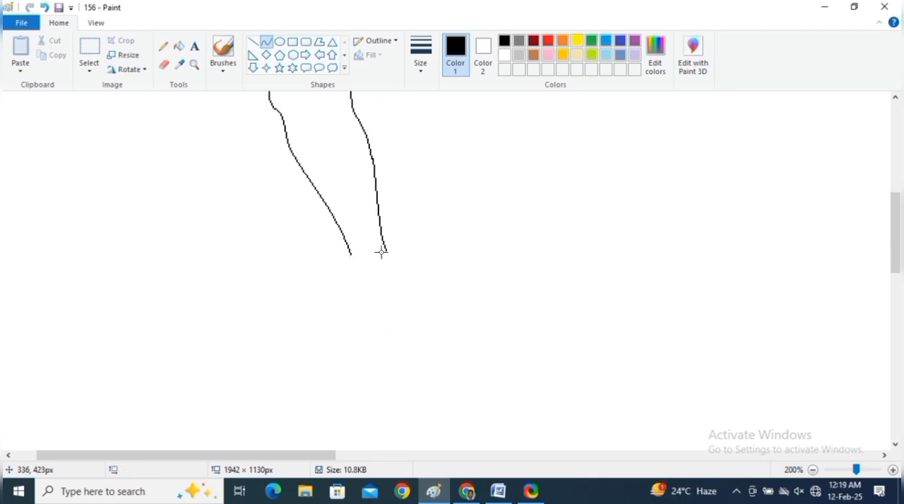
click(279, 42)
drag(339, 243, 395, 258)
click(164, 64)
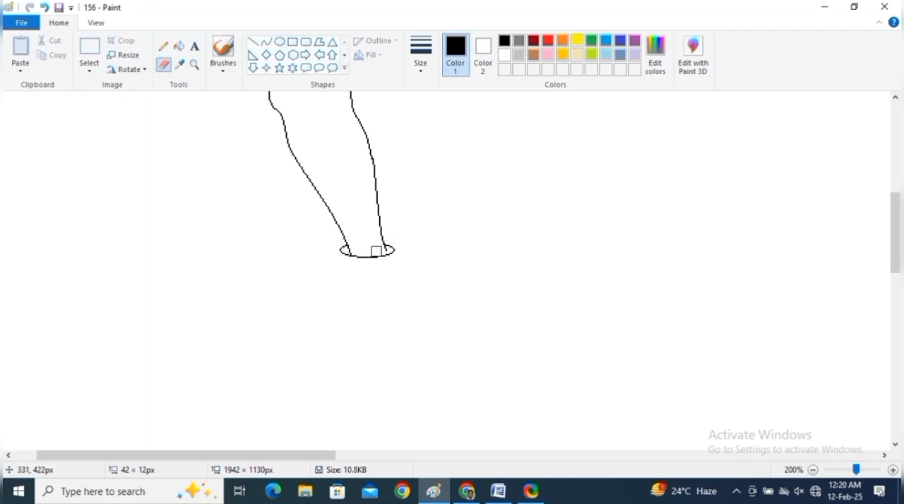
click(280, 42)
mouse_move(340, 239)
mouse_down()
mouse_move(409, 268)
mouse_move(387, 255)
mouse_up()
click(164, 64)
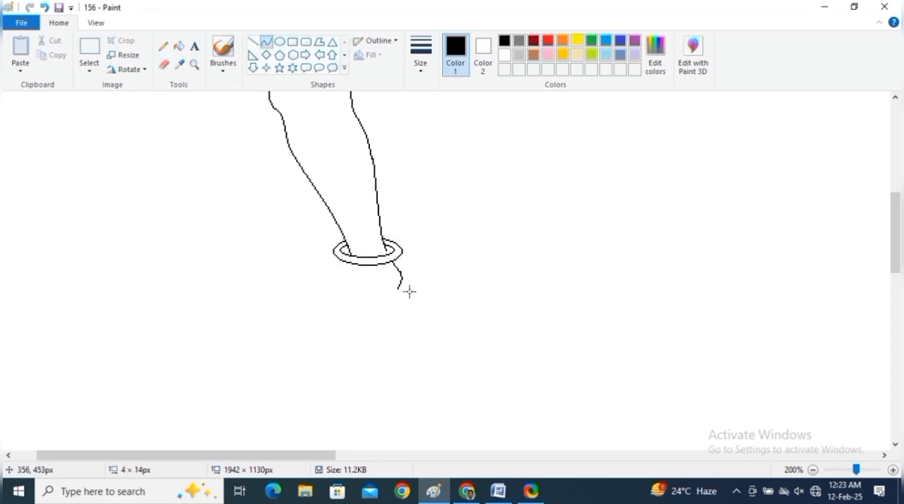
Step: Draw the heel and the upper edge of the rear foot with curves below the anklet
mouse_move(348, 298)
mouse_down()
mouse_move(375, 296)
mouse_move(361, 287)
mouse_up()
drag(372, 293, 399, 288)
drag(388, 291, 388, 293)
mouse_move(351, 265)
mouse_down()
mouse_move(336, 284)
mouse_move(297, 300)
mouse_move(335, 278)
mouse_move(331, 284)
mouse_up()
key(ctrl+z)
drag(343, 273, 346, 273)
Step: Try a single line for the sole of the rear foot, and delete it together with the heel curve's stray end
mouse_move(291, 301)
mouse_down()
mouse_move(331, 285)
mouse_move(312, 297)
mouse_move(394, 304)
mouse_up()
click(89, 48)
key(Delete)
drag(390, 281, 404, 292)
key(Delete)
Step: Draw the rear foot's toes and curved sole, joining the sole to the heel
click(267, 42)
drag(292, 301, 293, 309)
drag(292, 305, 287, 307)
key(ctrl+z)
drag(293, 311, 309, 308)
mouse_move(300, 309)
mouse_down()
mouse_move(342, 308)
mouse_move(321, 315)
mouse_up()
drag(341, 309, 368, 299)
drag(356, 303, 355, 298)
drag(367, 299, 402, 282)
drag(387, 289, 389, 292)
scroll(389, 292, up, 3)
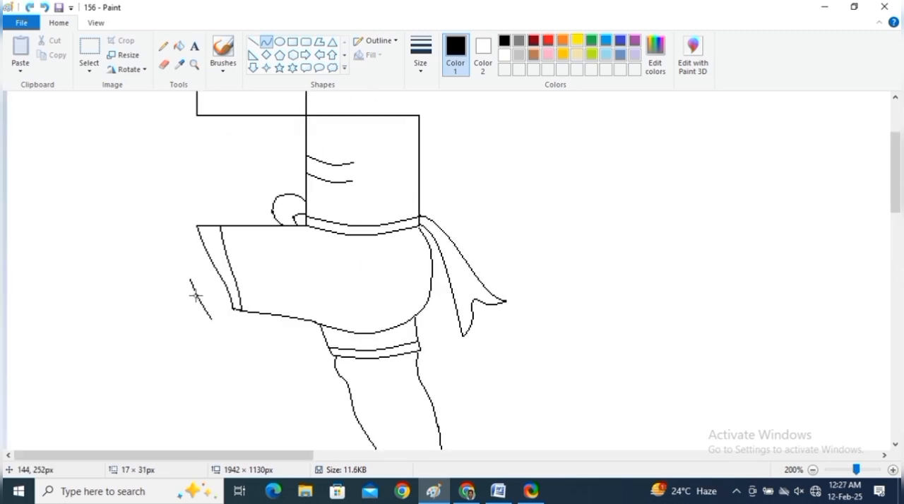
mouse_move(202, 292)
mouse_down()
mouse_move(233, 309)
mouse_move(246, 365)
mouse_up()
key(ctrl+z)
Step: Move the short knee curve slightly closer to the garment's front lower corner
click(89, 48)
drag(182, 271, 219, 330)
drag(202, 313, 209, 315)
click(248, 269)
Step: Draw the front leg's calf outline with curves from the garment's lower front corner down to the ankle
click(267, 42)
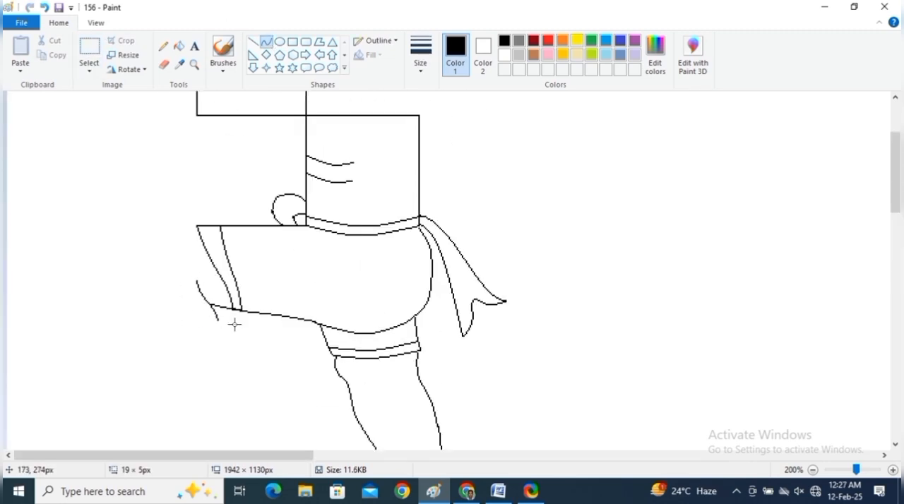
scroll(255, 283, down, 5)
drag(213, 132, 216, 191)
mouse_move(216, 166)
mouse_down()
mouse_move(225, 168)
mouse_move(220, 158)
mouse_up()
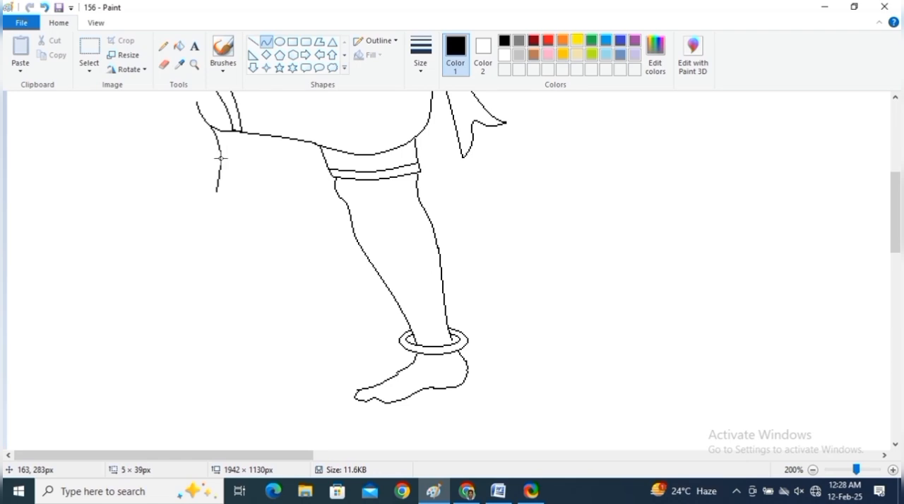
mouse_move(216, 192)
mouse_down()
mouse_move(185, 299)
mouse_move(183, 284)
mouse_up()
Step: Draw the front leg's shin outline with two joined curves opposite the calf
mouse_move(142, 125)
mouse_down()
mouse_move(134, 170)
mouse_move(145, 196)
mouse_up()
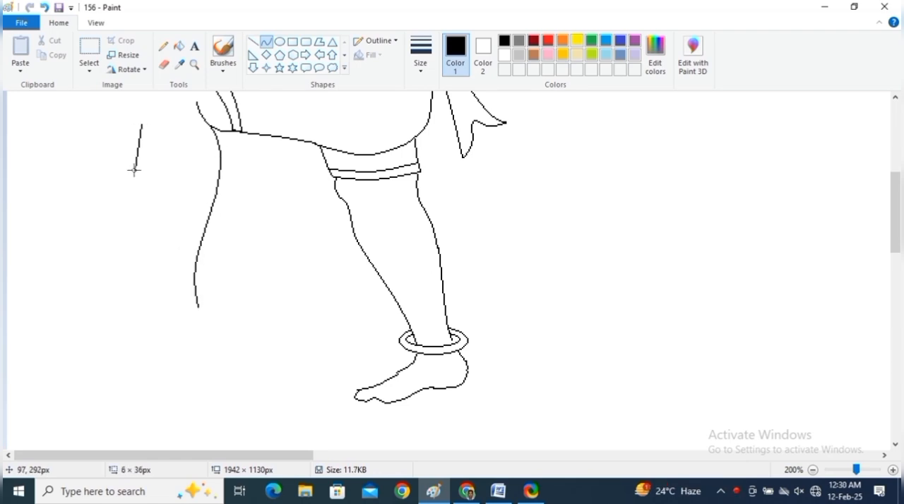
drag(141, 164, 135, 157)
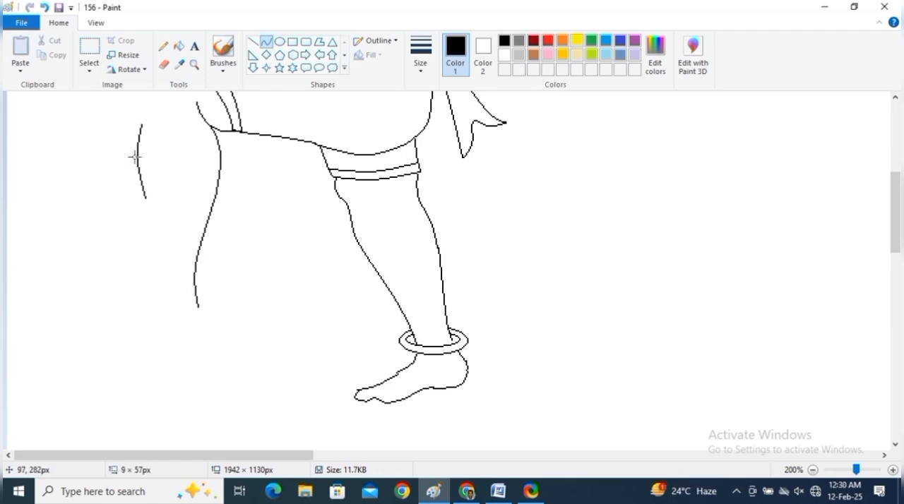
drag(144, 197, 161, 305)
drag(155, 243, 151, 216)
Step: Draw a double-ellipse anklet around the front leg's ankle and erase the portions behind the leg
click(280, 42)
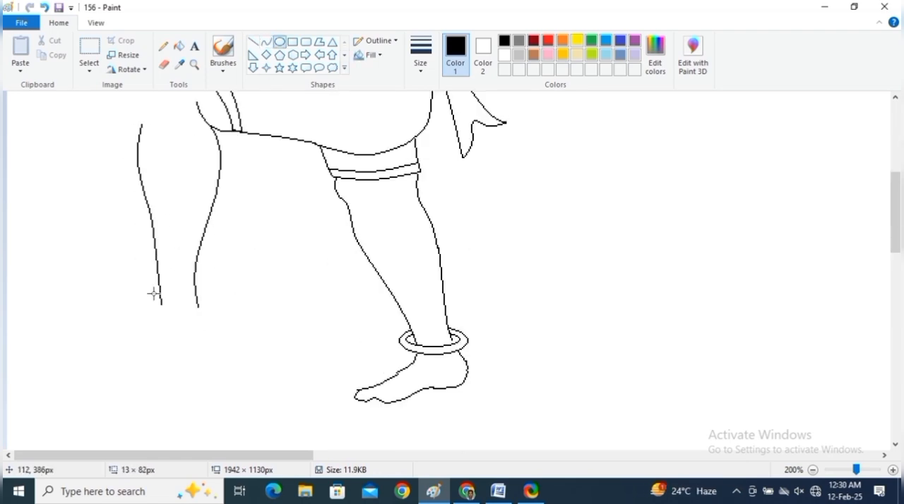
click(147, 302)
drag(154, 293, 214, 323)
drag(197, 317, 190, 292)
click(163, 65)
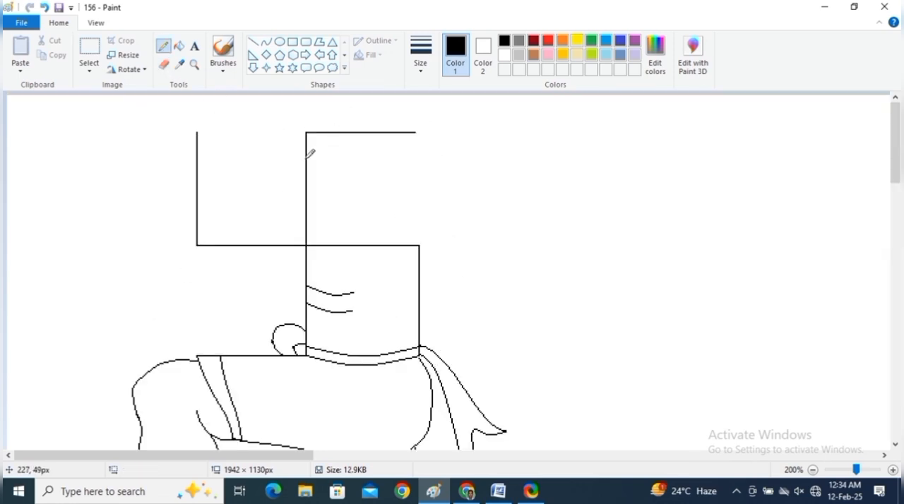
Step: Draw a freehand arc across the chest's upper-left corner and a bulging shoulder arc from the top line to the torso
drag(307, 156, 339, 127)
drag(375, 245, 425, 197)
drag(416, 133, 428, 197)
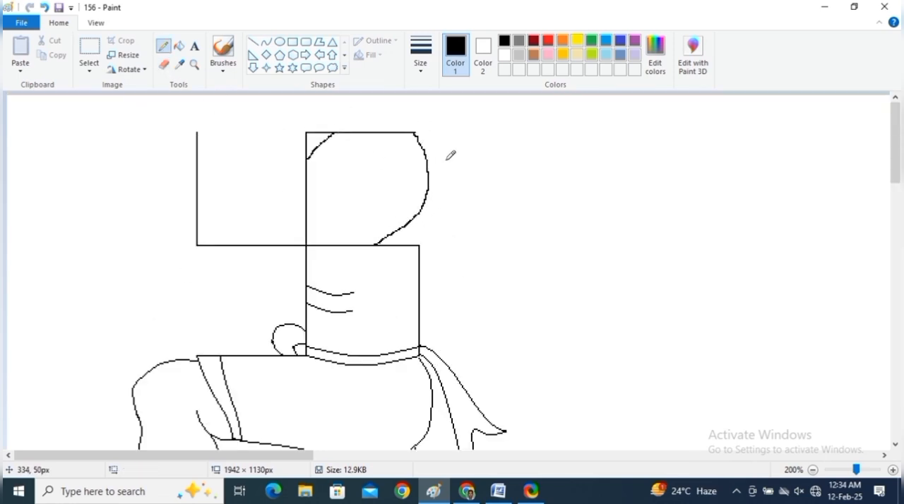
Step: Draw a V-shaped inner arm edge between the two upper vertical lines, curving its right branch up to the chest
mouse_move(225, 129)
mouse_down()
mouse_move(259, 185)
mouse_move(304, 174)
mouse_up()
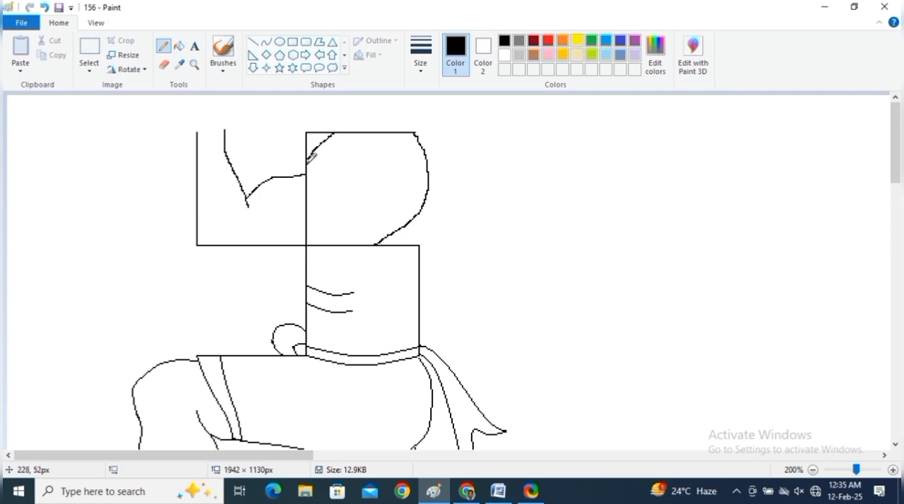
key(ctrl+z)
drag(248, 198, 307, 160)
key(ctrl+z)
click(267, 42)
drag(249, 207, 306, 161)
drag(274, 178, 267, 171)
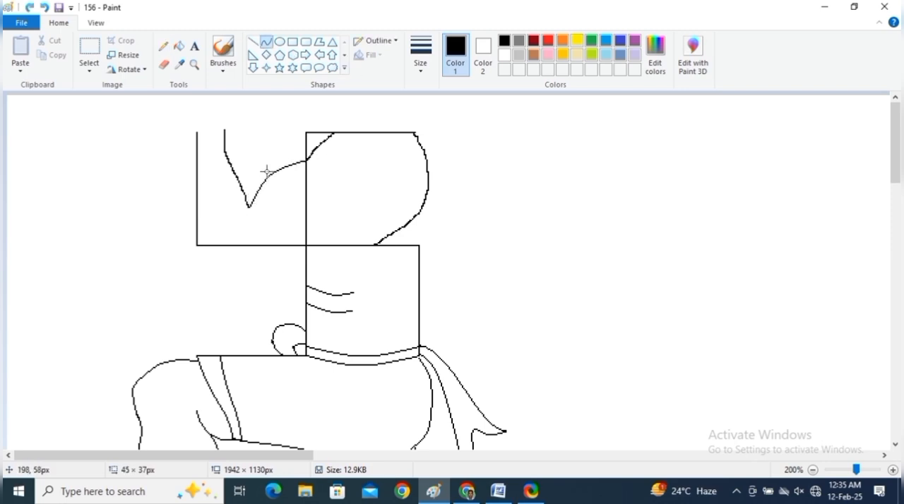
Step: Draw a second V-shaped line parallel to the inner arm edge, just above it
click(163, 46)
mouse_move(233, 131)
mouse_down()
mouse_move(255, 186)
mouse_move(306, 147)
mouse_move(262, 158)
mouse_up()
click(267, 42)
Step: Draw a column of beads down the chest's vertical line and a freehand back edge from the shoulder bulge to the torso
click(163, 45)
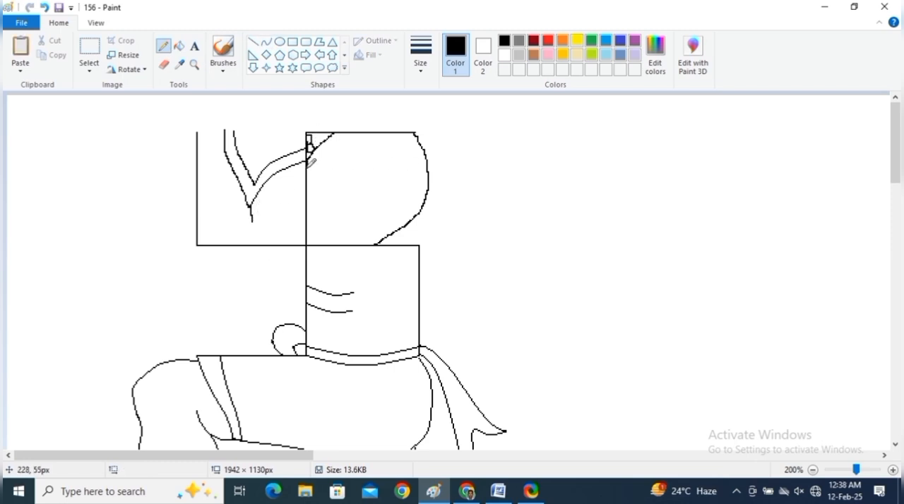
mouse_move(312, 182)
mouse_down()
mouse_move(320, 188)
mouse_move(311, 245)
mouse_up()
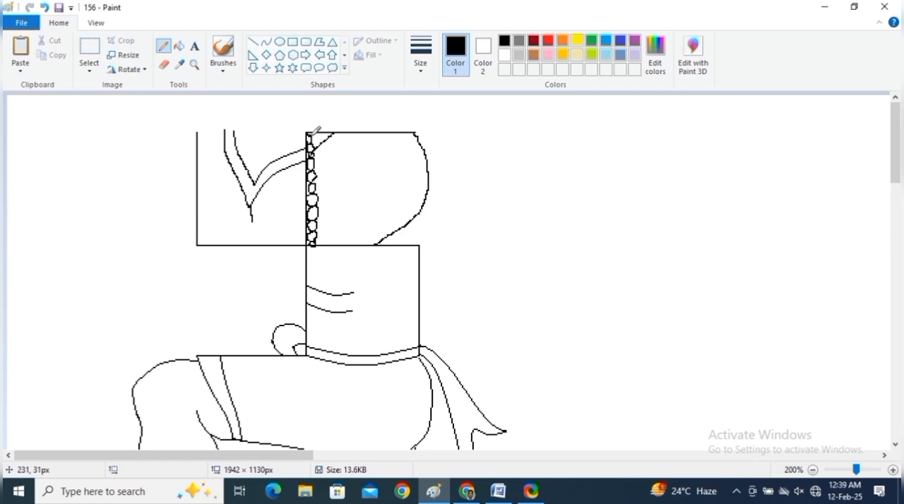
drag(429, 193, 423, 226)
drag(423, 226, 419, 245)
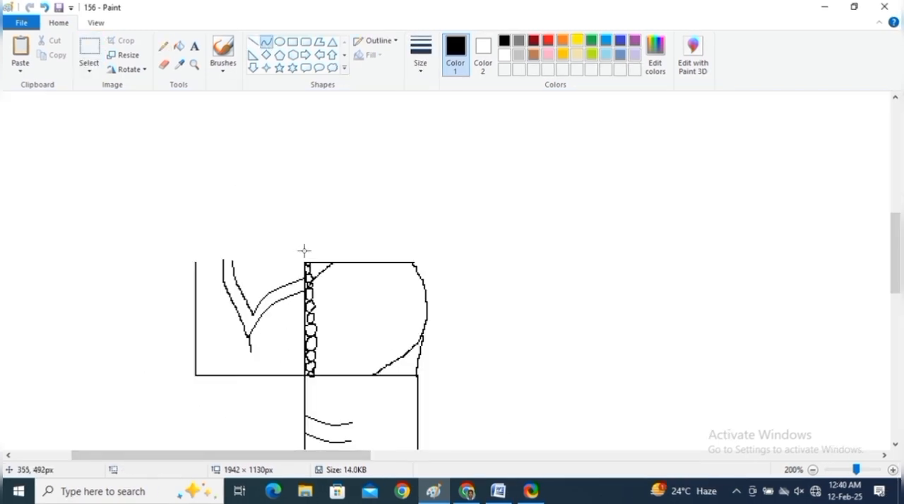
Step: Draw two stacked collar bands with pointed ends along the top of the chest
drag(305, 251, 417, 251)
drag(305, 252, 305, 261)
click(301, 257)
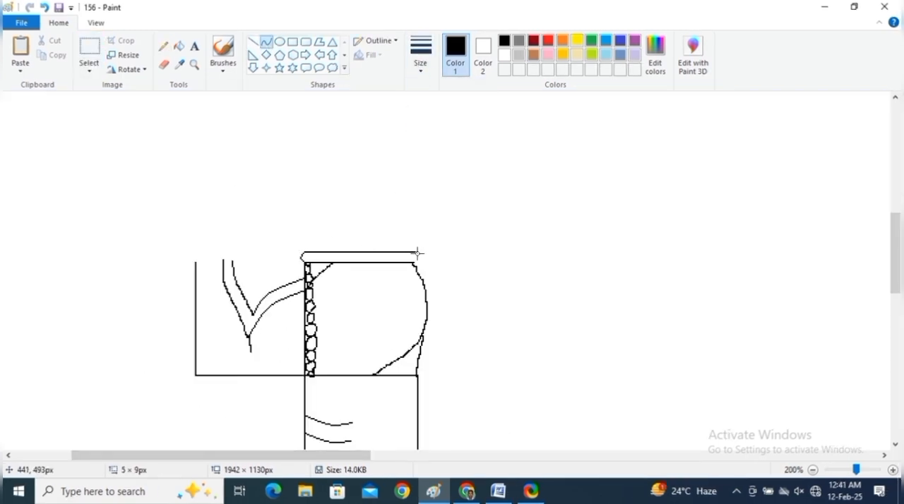
drag(417, 252, 415, 263)
click(419, 258)
drag(303, 241, 420, 242)
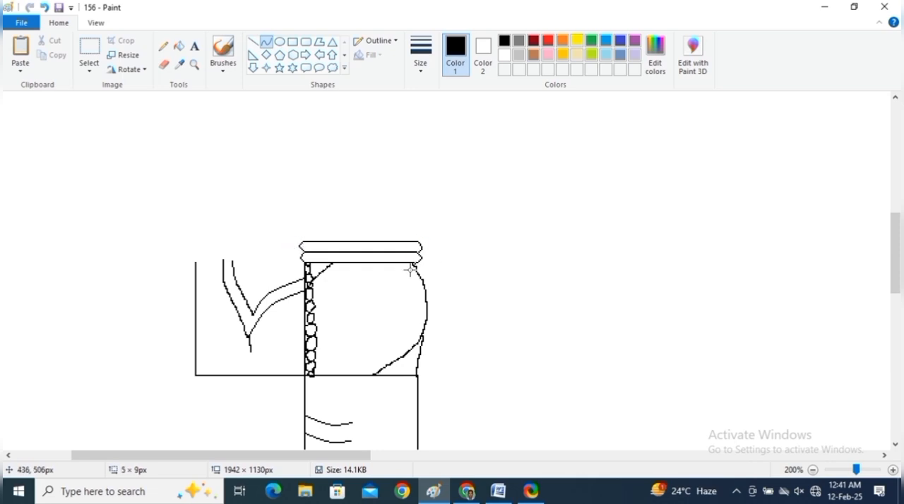
Step: Erase the upper end of the left vertical line and extend the raised arm's V-shaped lines upward with curves
click(164, 65)
mouse_move(195, 261)
mouse_down()
mouse_move(234, 265)
mouse_move(223, 261)
mouse_move(224, 282)
mouse_up()
click(266, 42)
click(219, 272)
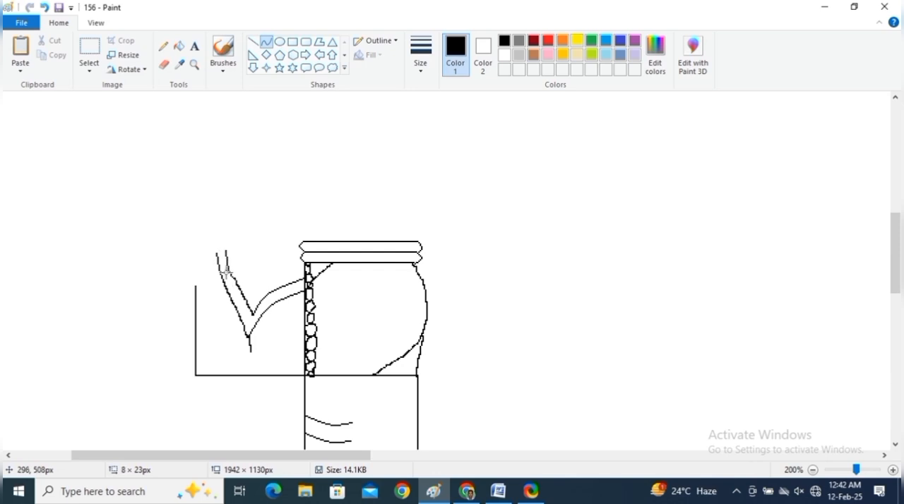
Step: Draw the raised arm's flaring outer edge and rounded hand top with curves, and save the drawing
click(196, 279)
click(163, 230)
drag(170, 219, 185, 263)
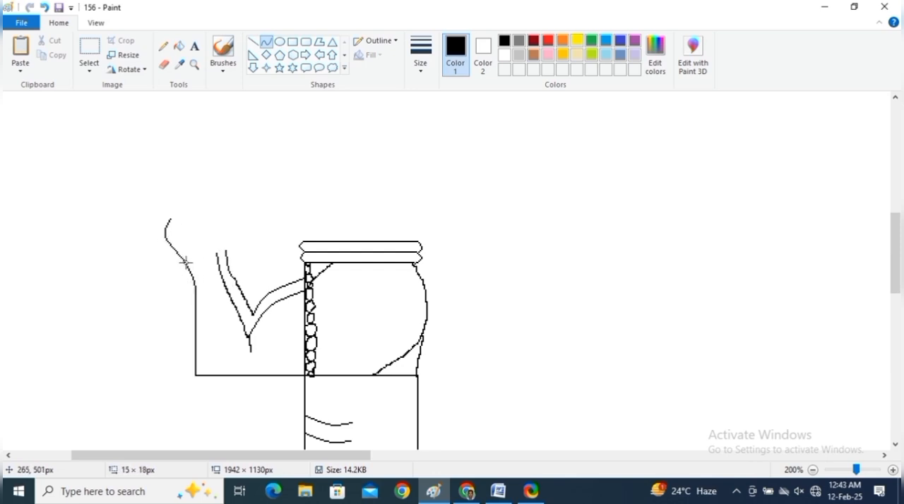
drag(172, 220, 216, 254)
click(184, 215)
key(ctrl+s)
click(216, 215)
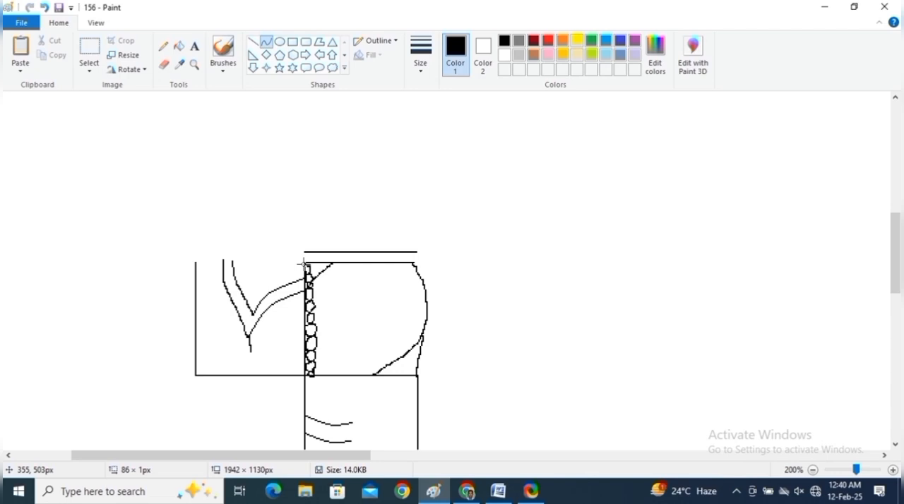
Step: Redraw the upper collar line, trim the left vertical line's top and extend the arm's inner lines
drag(303, 242, 423, 247)
click(163, 65)
drag(196, 263, 196, 282)
click(266, 41)
mouse_move(217, 253)
mouse_down()
mouse_move(224, 281)
mouse_move(234, 278)
mouse_up()
Step: Draw the raised forearm's outer edge and close the hand's rounded top down to the inner arm line
drag(185, 262, 196, 286)
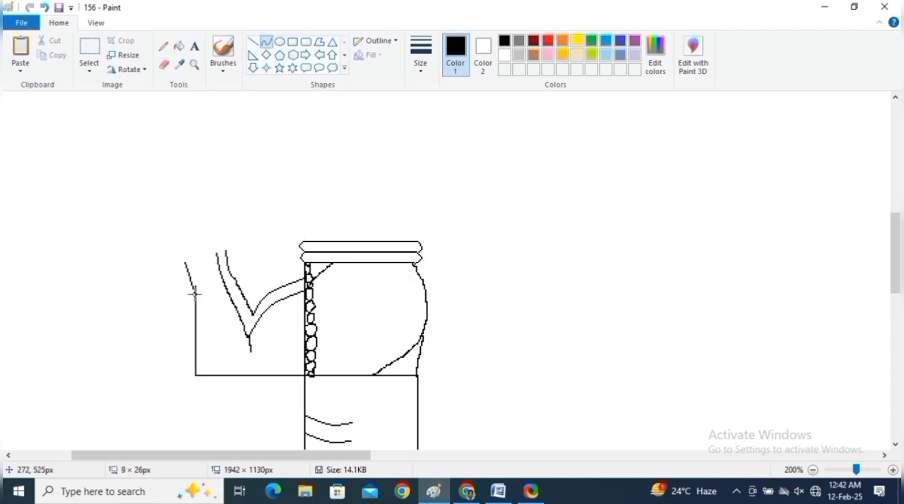
drag(171, 219, 165, 239)
drag(211, 210, 220, 222)
Step: Draw a left-facing face profile above the collar with the forehead, nose, lips and chin
drag(346, 211, 322, 260)
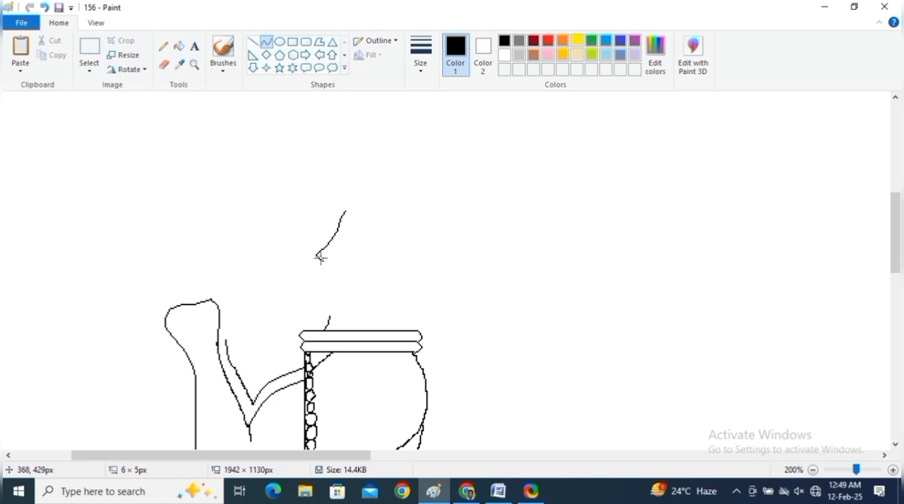
key(ctrl+z)
click(163, 46)
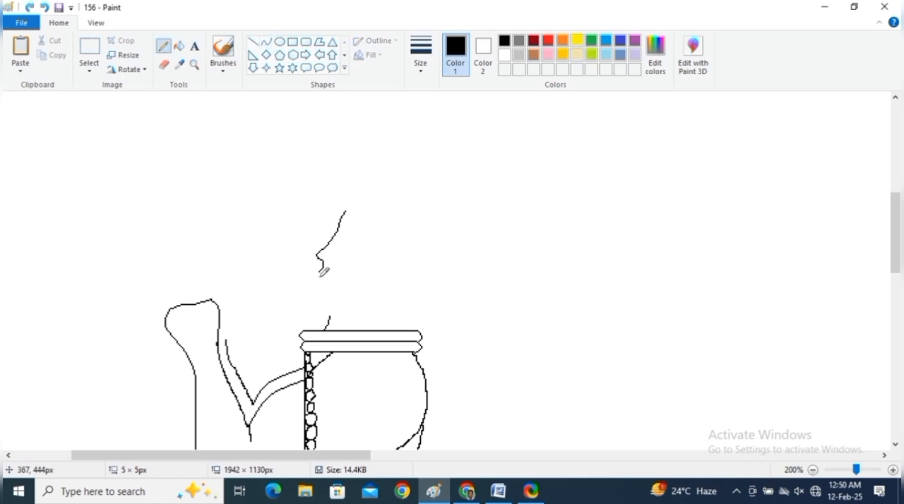
drag(320, 273, 317, 312)
Step: Add the jawline curve, then the nostril, mouth, hairline, ear with earring and back of the neck freehand
click(266, 43)
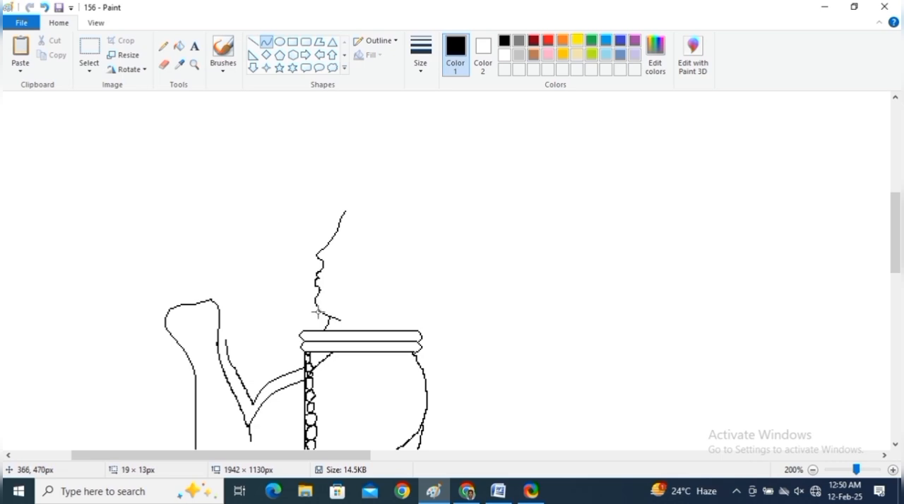
click(163, 46)
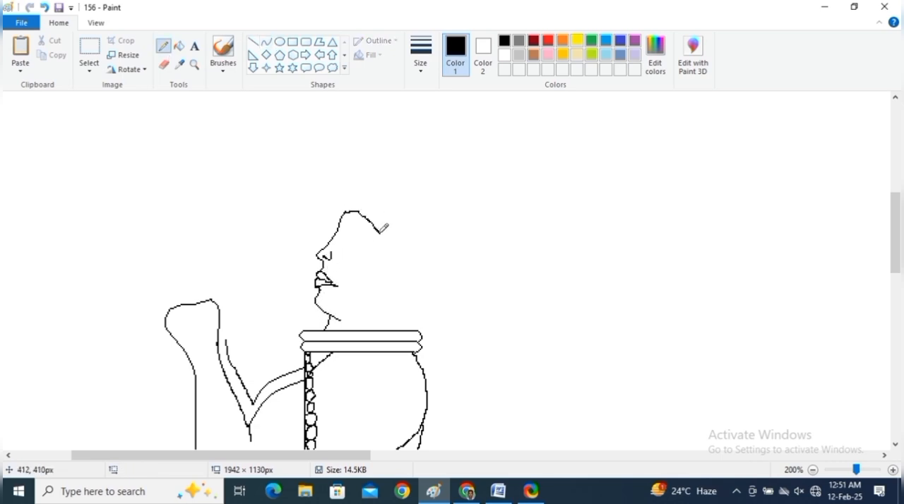
mouse_move(380, 232)
mouse_down()
mouse_move(364, 279)
mouse_move(384, 286)
mouse_move(387, 268)
mouse_move(365, 320)
mouse_up()
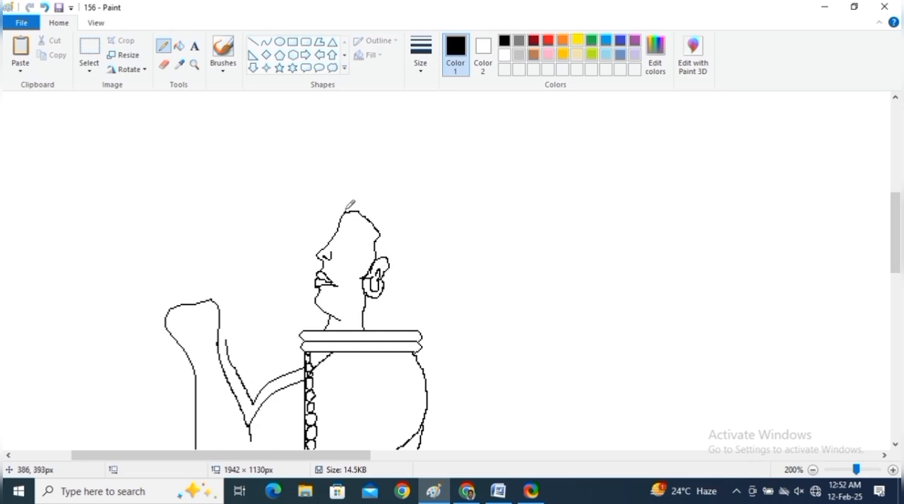
Step: Draw long wavy hair freehand down the back, with a rounded topknot and a bead band around its base
mouse_move(345, 212)
mouse_down()
mouse_move(394, 185)
mouse_move(460, 281)
mouse_move(452, 377)
mouse_up()
key(ctrl+z)
mouse_move(394, 185)
mouse_down()
mouse_move(435, 223)
mouse_move(457, 286)
mouse_move(463, 334)
mouse_move(438, 395)
mouse_move(423, 353)
mouse_move(428, 404)
mouse_move(445, 225)
mouse_move(424, 146)
mouse_move(444, 224)
mouse_up()
drag(432, 189, 445, 213)
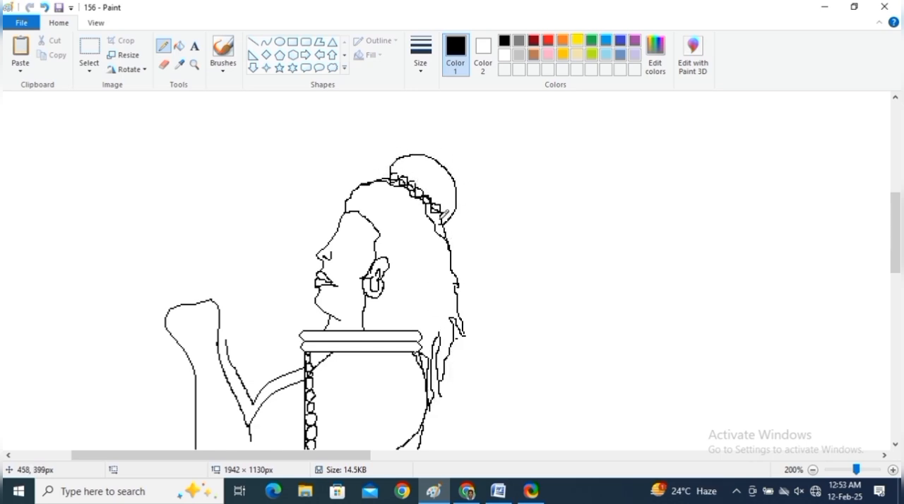
Step: Draw overlapping ellipses above the forehead and erase the excess to leave a crescent moon against the topknot
click(280, 42)
mouse_move(343, 131)
mouse_down()
mouse_move(341, 145)
mouse_move(394, 180)
mouse_move(390, 171)
mouse_up()
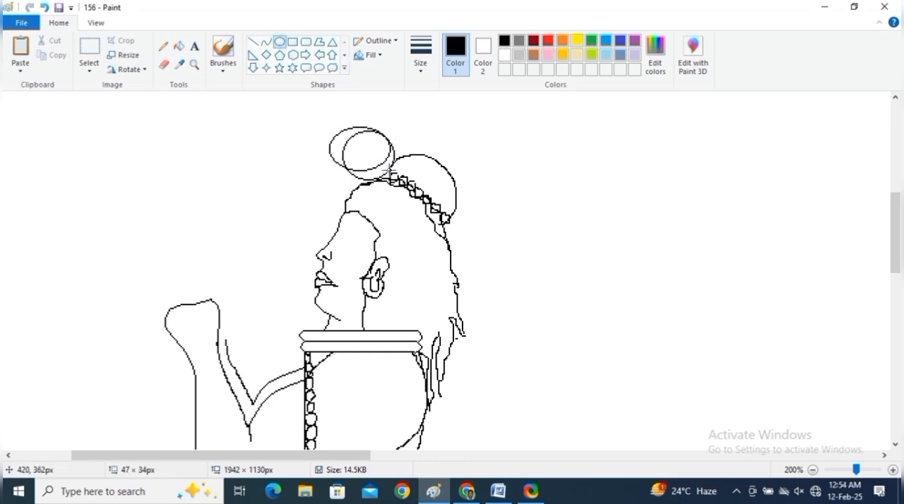
mouse_move(313, 144)
mouse_down()
mouse_move(357, 137)
mouse_move(338, 165)
mouse_up()
click(164, 64)
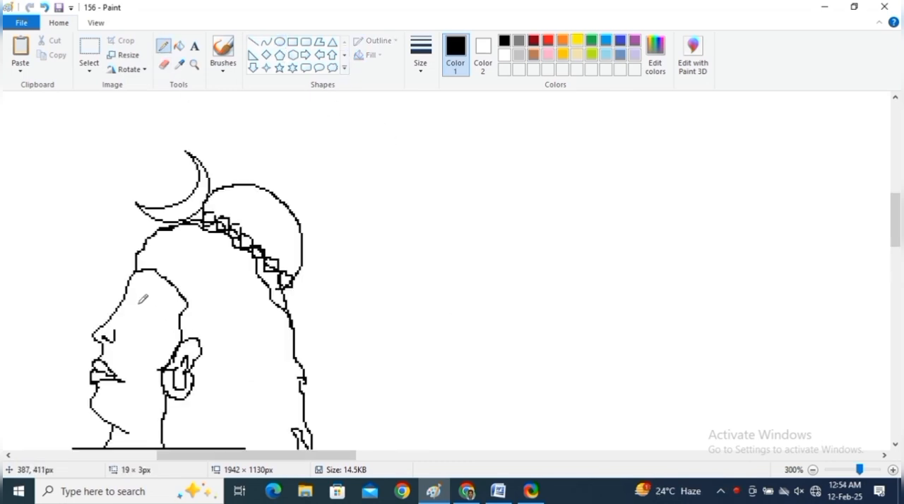
Step: Draw the eyebrow and a filled eye freehand on the face profile
drag(138, 303, 153, 306)
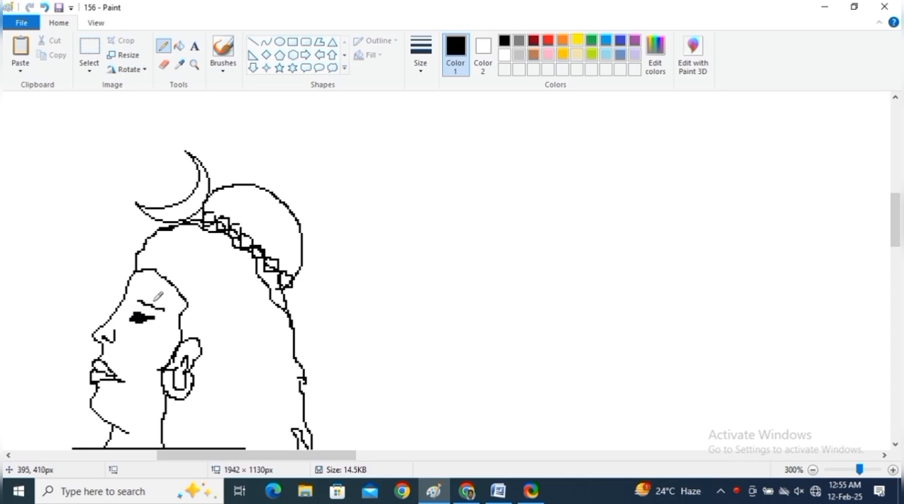
Step: Draw a short curve joining the inner edge of the raised hand to the forearm line
click(812, 470)
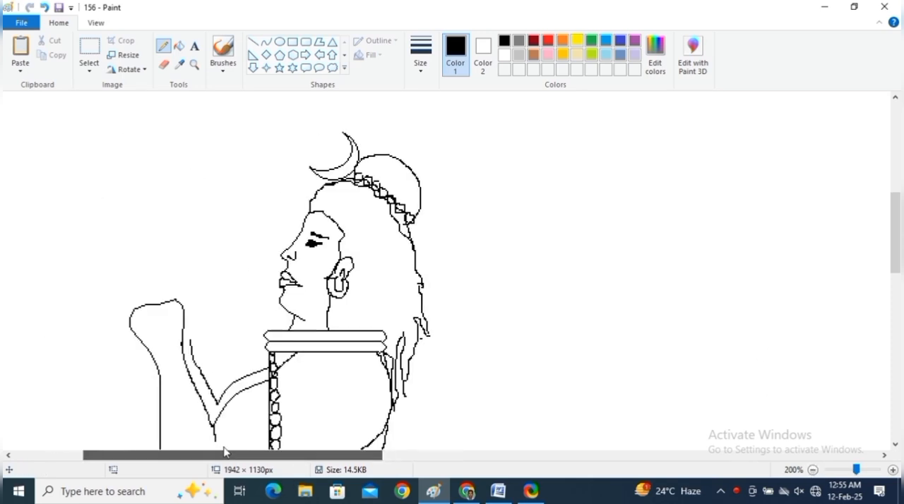
click(253, 42)
click(164, 47)
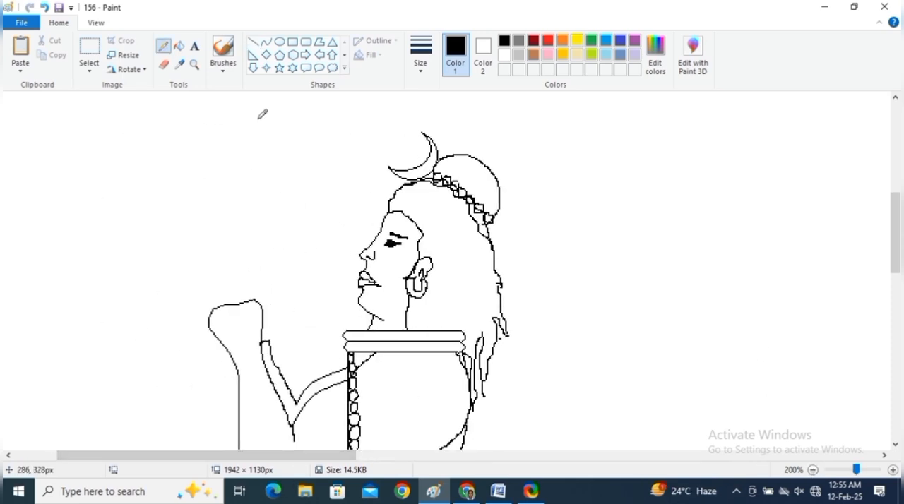
click(265, 41)
drag(263, 316, 268, 339)
key(ctrl+s)
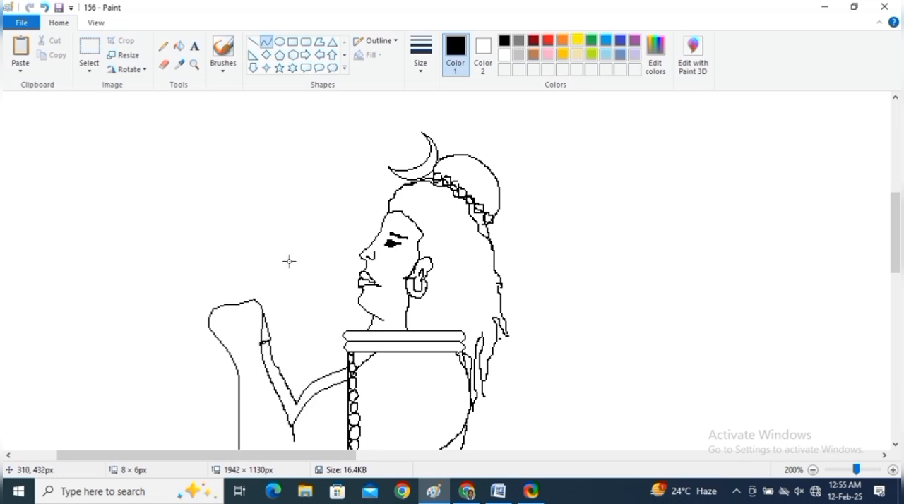
Step: Outline a fan shape spreading from the raised hand toward the face, with two straight sides and a double curved rim
mouse_move(289, 246)
mouse_down()
mouse_move(262, 275)
mouse_move(256, 299)
mouse_up()
drag(261, 343, 337, 327)
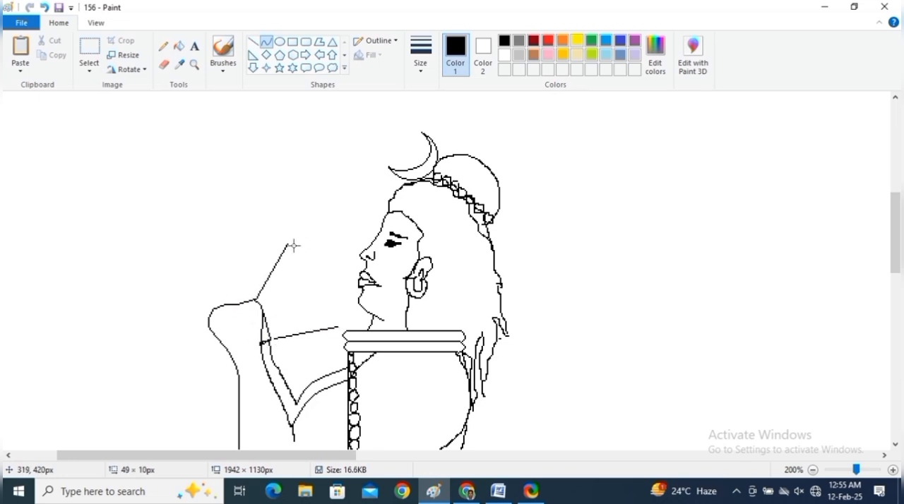
mouse_move(289, 245)
mouse_down()
mouse_move(324, 272)
mouse_move(338, 327)
mouse_up()
drag(337, 287, 337, 302)
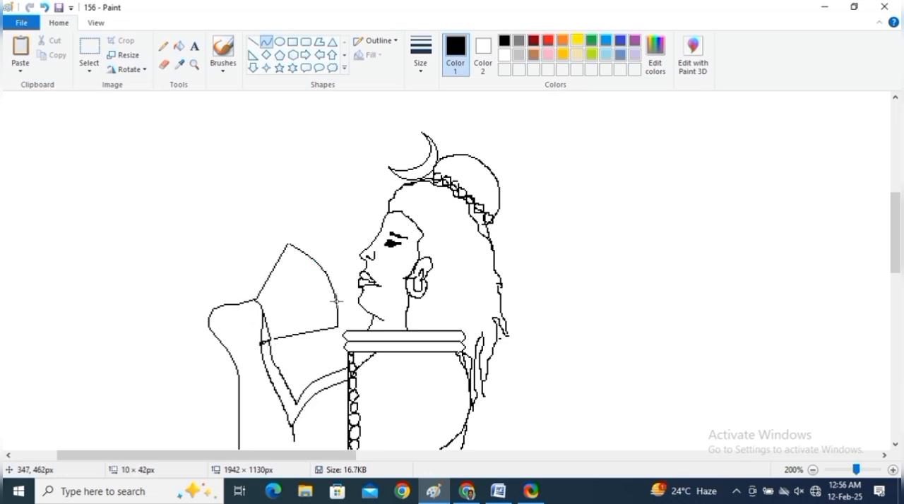
mouse_move(286, 248)
mouse_down()
mouse_move(322, 279)
mouse_move(333, 328)
mouse_up()
click(306, 261)
drag(330, 291, 331, 301)
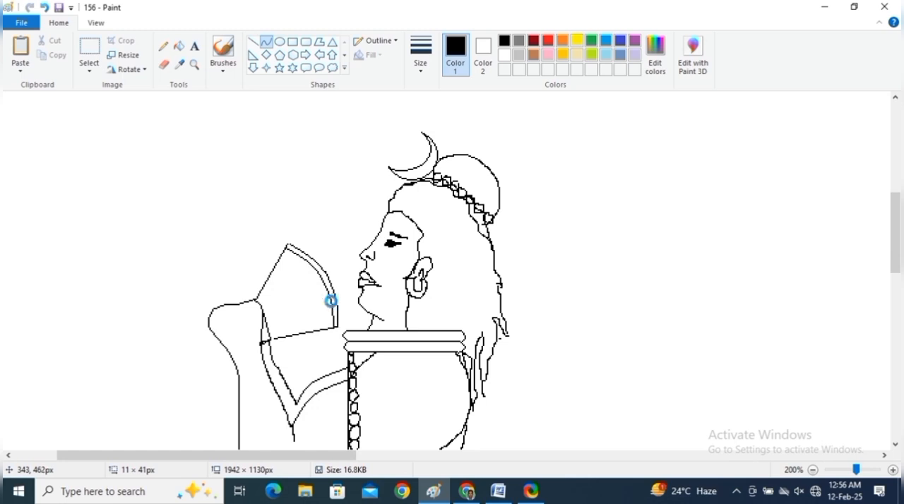
Step: Draw straight ribs across the fan shape beside the face, running from the hand to its inner rim
click(254, 44)
mouse_move(297, 254)
mouse_down()
mouse_move(262, 305)
mouse_move(315, 267)
mouse_move(262, 307)
mouse_move(320, 276)
mouse_up()
key(ctrl+z)
mouse_move(266, 323)
mouse_down()
mouse_move(328, 289)
mouse_move(313, 307)
mouse_move(332, 303)
mouse_up()
Step: Outline a matching fan shape on the outer side of the hand, with two straight sides and a double curved rim
scroll(275, 325, down, 3)
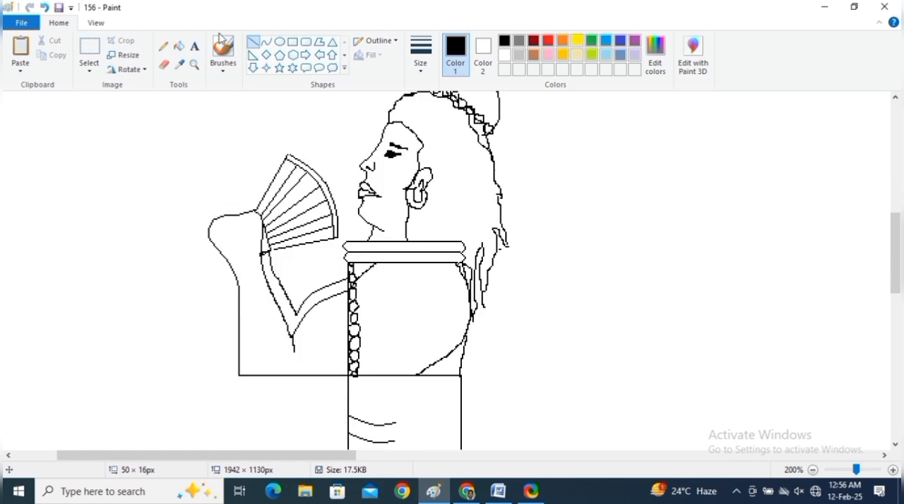
drag(230, 270, 181, 330)
drag(134, 246, 210, 230)
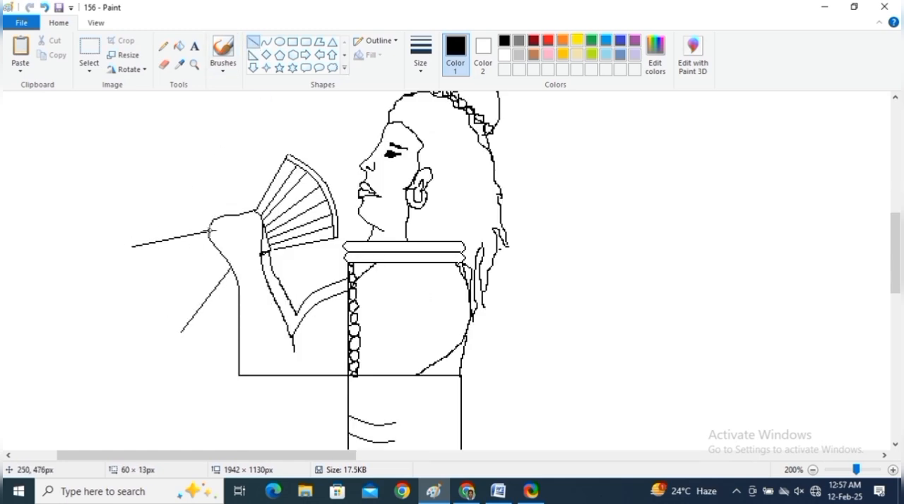
click(266, 42)
mouse_move(133, 246)
mouse_down()
mouse_move(139, 298)
mouse_move(181, 332)
mouse_up()
double_click(132, 271)
double_click(156, 324)
mouse_move(140, 245)
mouse_down()
mouse_move(144, 295)
mouse_move(183, 330)
mouse_up()
double_click(139, 269)
double_click(159, 311)
Step: Draw straight ribs across the outer fan shape, from its inner rim to the hand
click(253, 41)
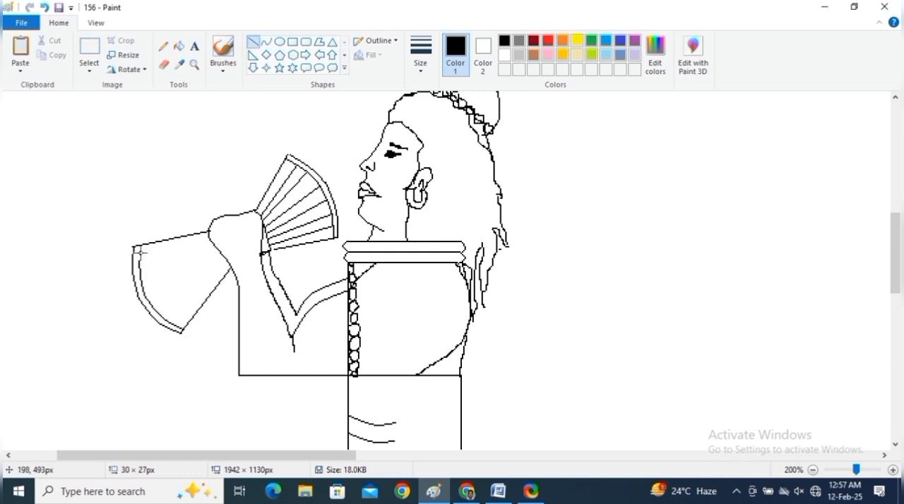
mouse_move(139, 252)
mouse_down()
mouse_move(212, 235)
mouse_move(169, 324)
mouse_move(224, 258)
mouse_up()
key(ctrl+s)
key(ctrl+s)
drag(150, 304, 221, 254)
key(ctrl+s)
drag(143, 287, 218, 250)
key(ctrl+s)
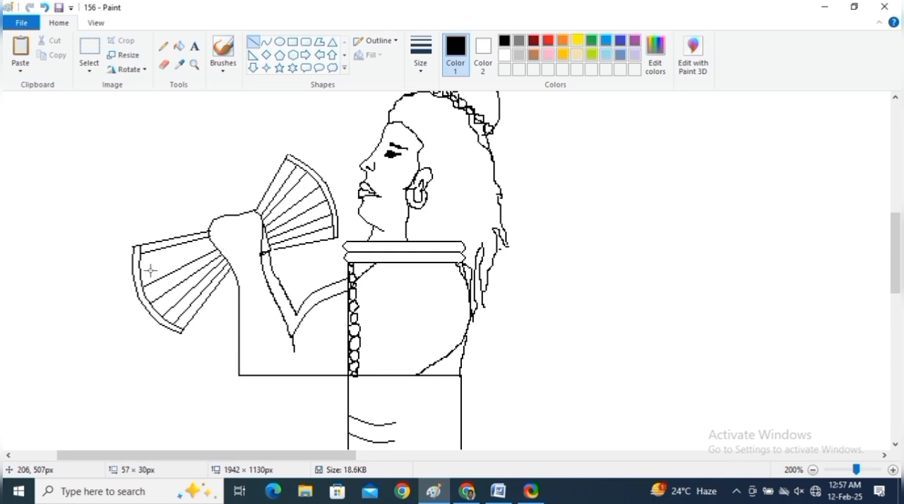
drag(139, 266, 213, 243)
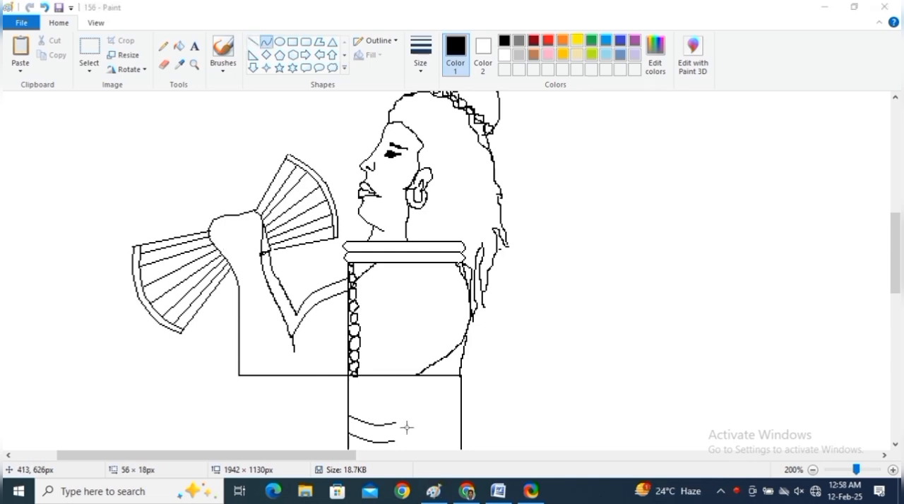
Step: Draw a curved string above and another below the hand, each ending in a small circle
mouse_move(232, 271)
mouse_down()
mouse_move(212, 348)
mouse_move(213, 320)
mouse_up()
click(225, 325)
mouse_move(219, 215)
mouse_down()
mouse_move(245, 137)
mouse_move(251, 144)
mouse_up()
click(280, 41)
click(210, 364)
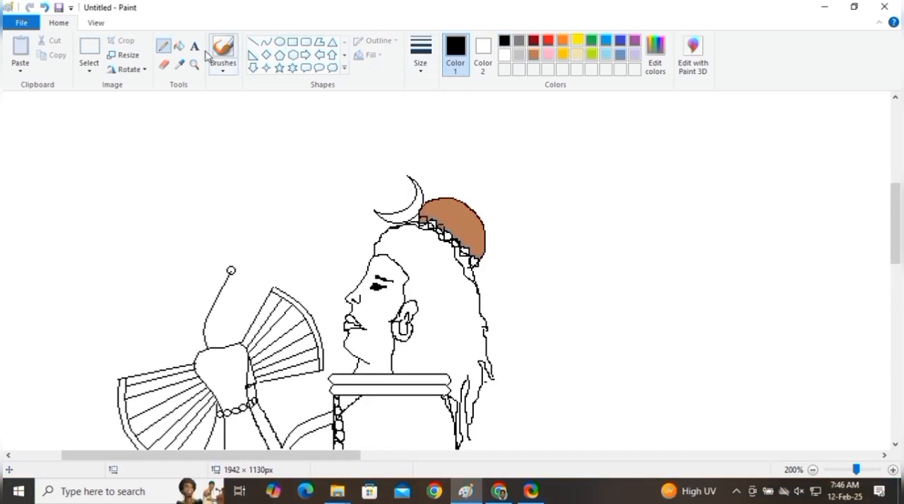
Step: Fill the topknot, the main hair area and the gap beside the bead band with black
click(180, 45)
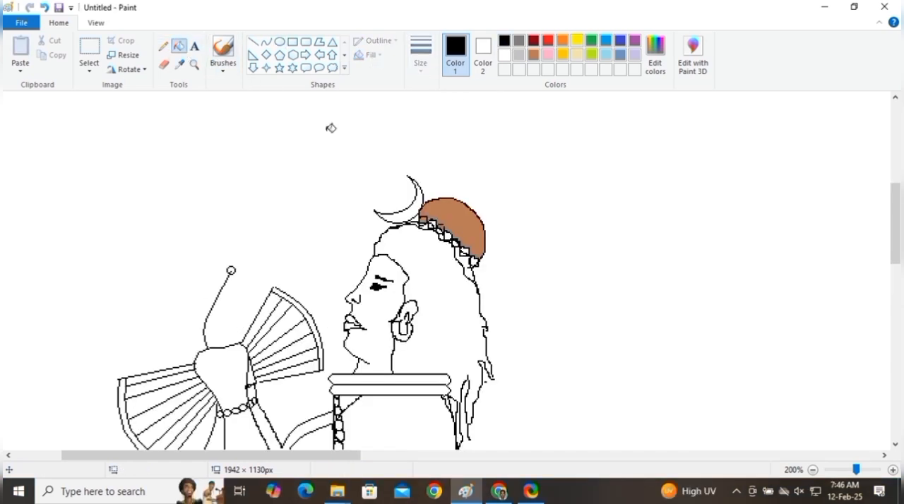
click(457, 206)
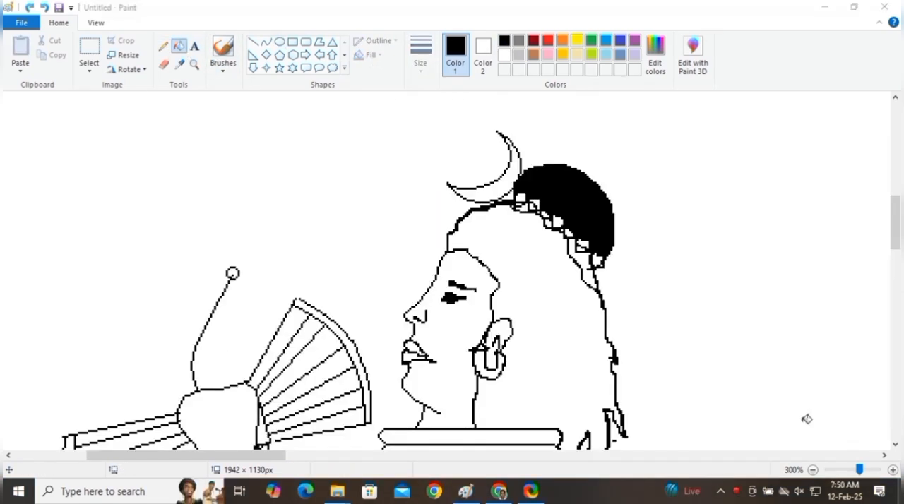
click(547, 276)
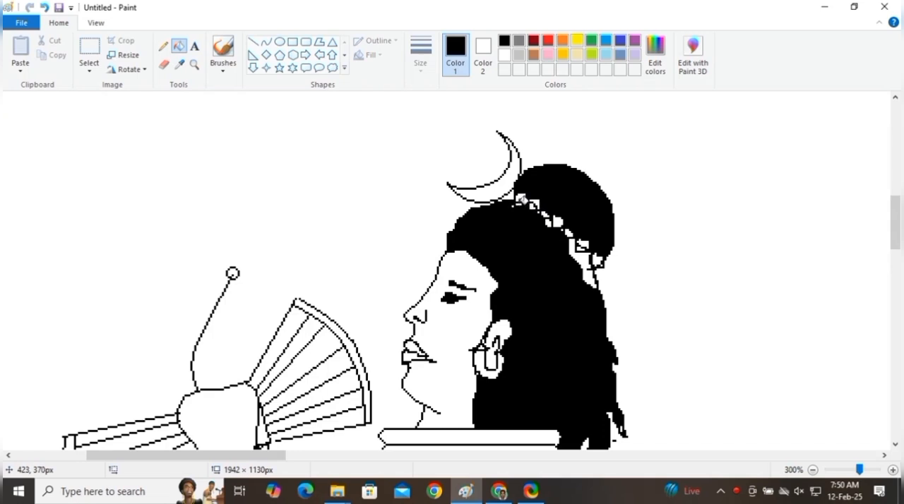
click(587, 255)
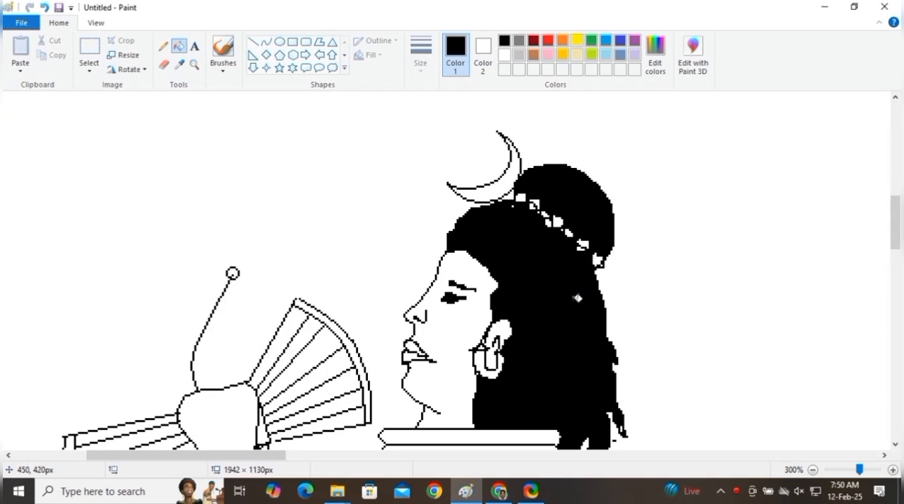
Step: Fill the remaining white hair strands hanging behind the shoulder with black
scroll(576, 298, down, 3)
scroll(577, 298, down, 3)
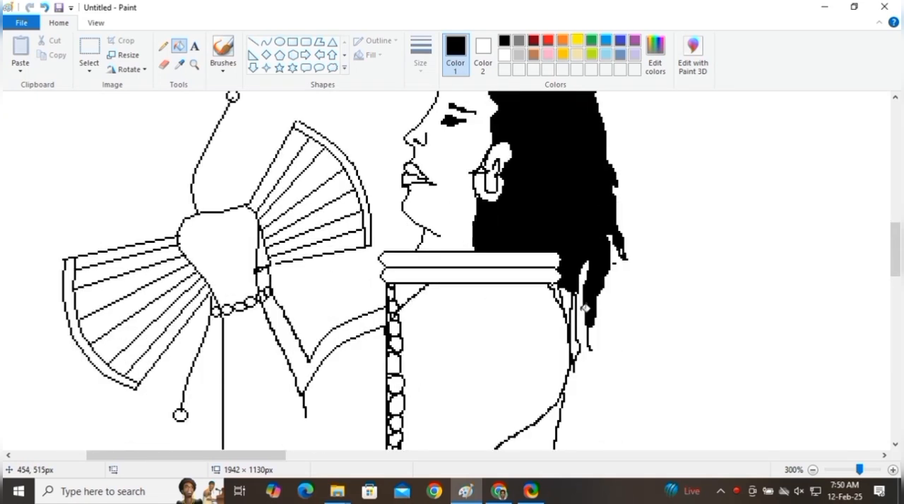
click(571, 295)
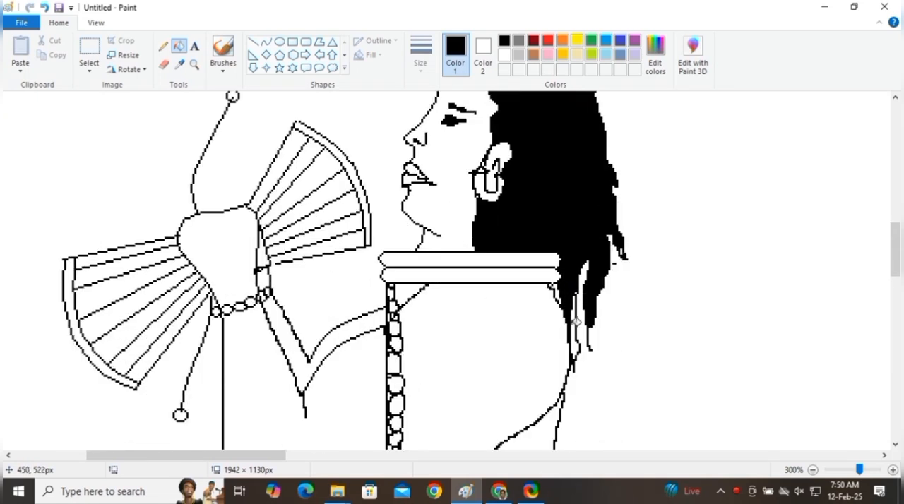
click(579, 313)
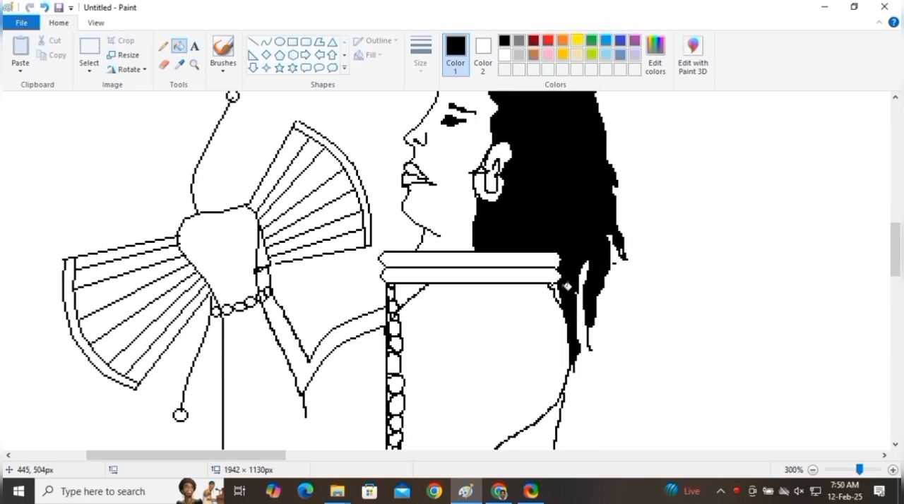
scroll(517, 297, down, 3)
scroll(518, 297, down, 20)
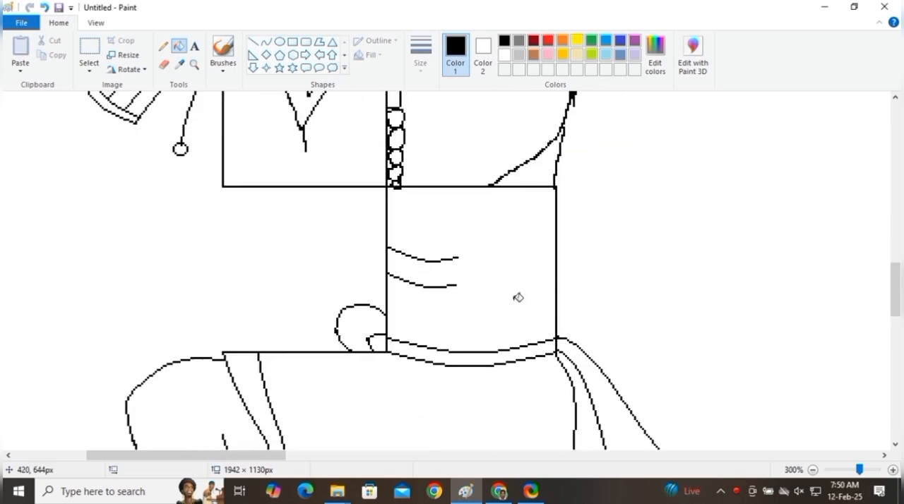
scroll(517, 297, up, 20)
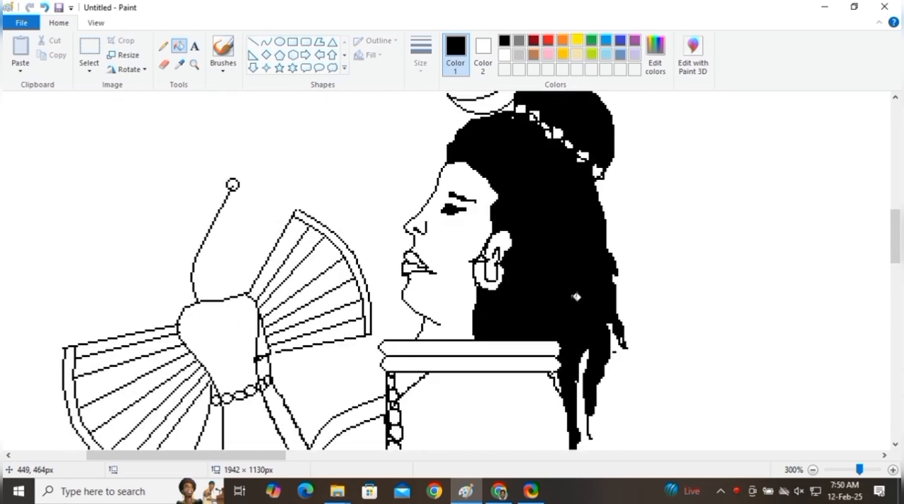
scroll(576, 297, up, 3)
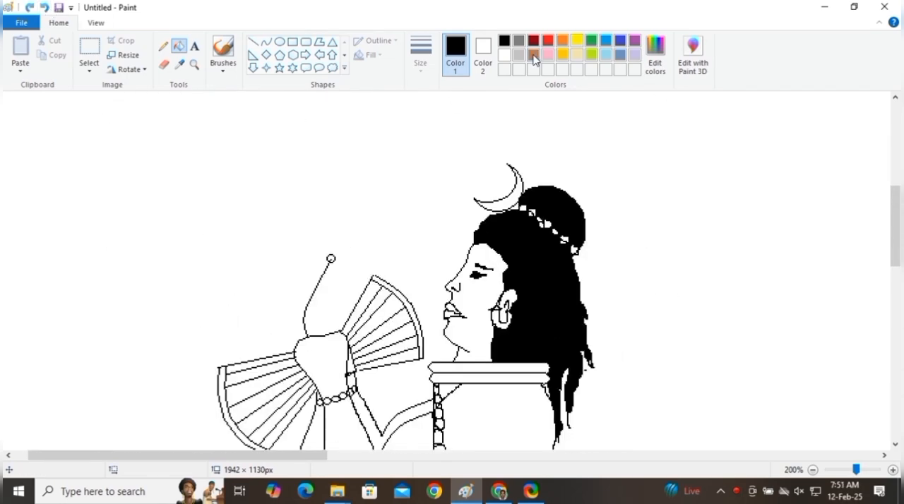
Step: Fill the beads around the topknot with brown, undoing the fill that recolours the hair
click(533, 57)
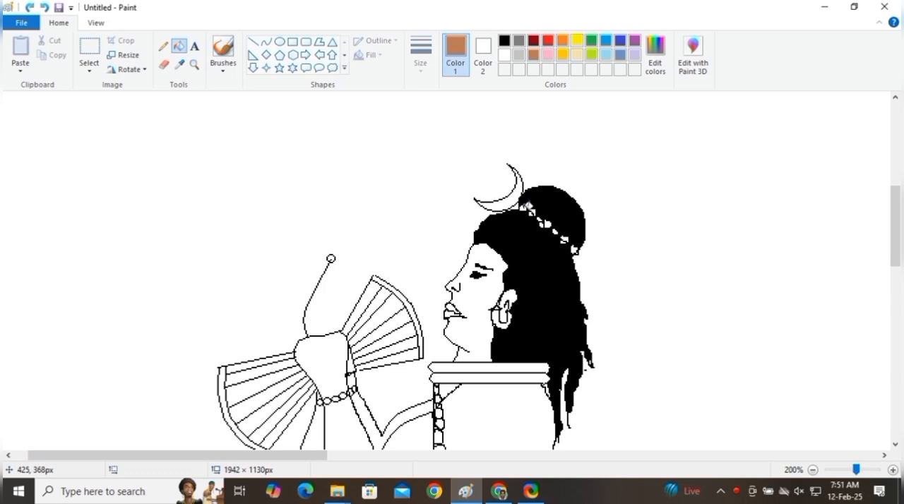
click(523, 206)
click(538, 209)
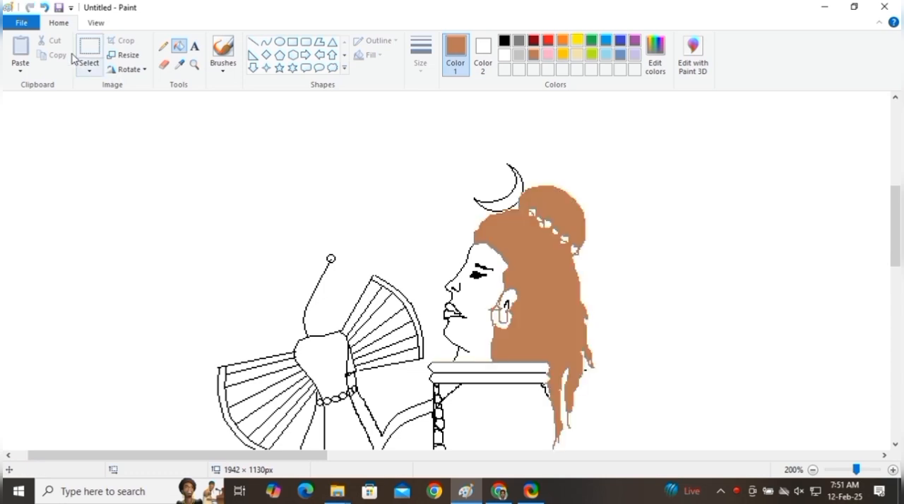
click(45, 8)
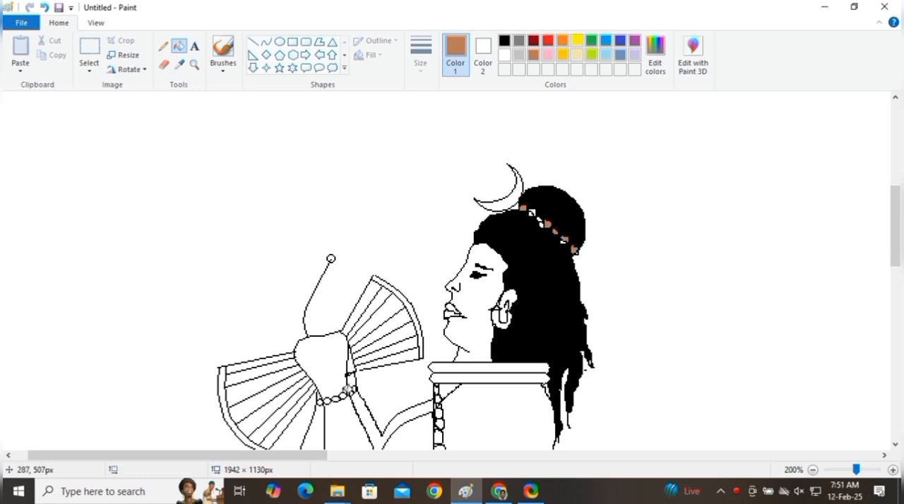
Step: Fill the beads of the wrist bracelet and the chest string with brown, undoing the fill that recolours the outlines
scroll(441, 353, down, 3)
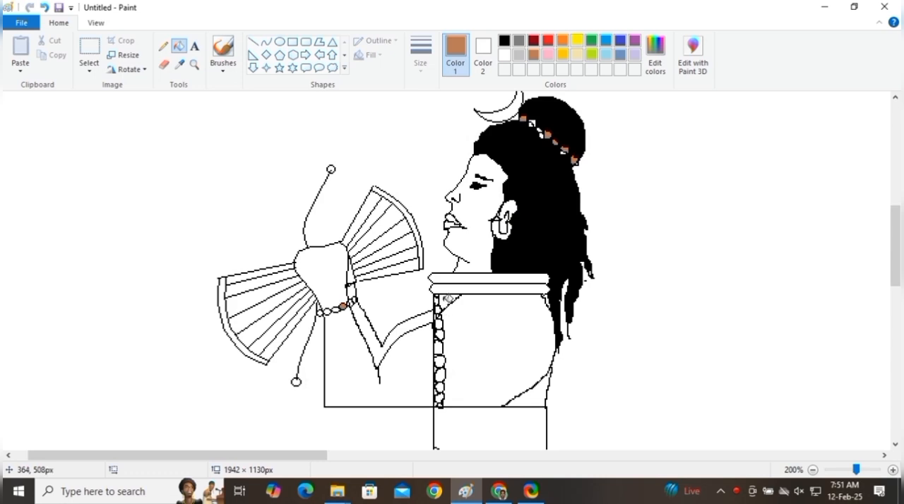
click(440, 303)
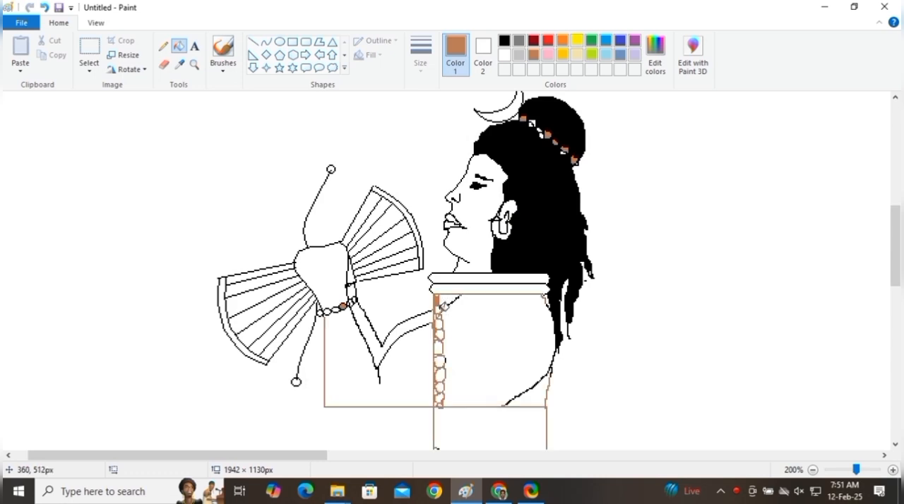
click(44, 7)
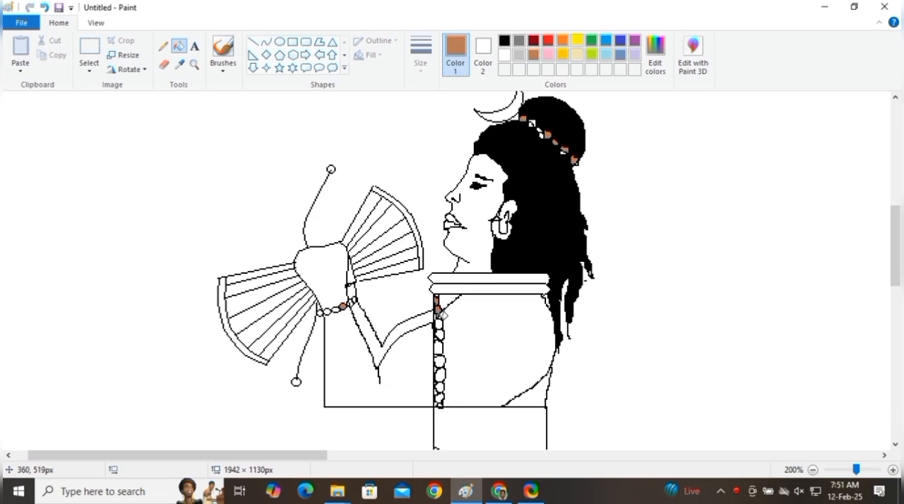
click(440, 334)
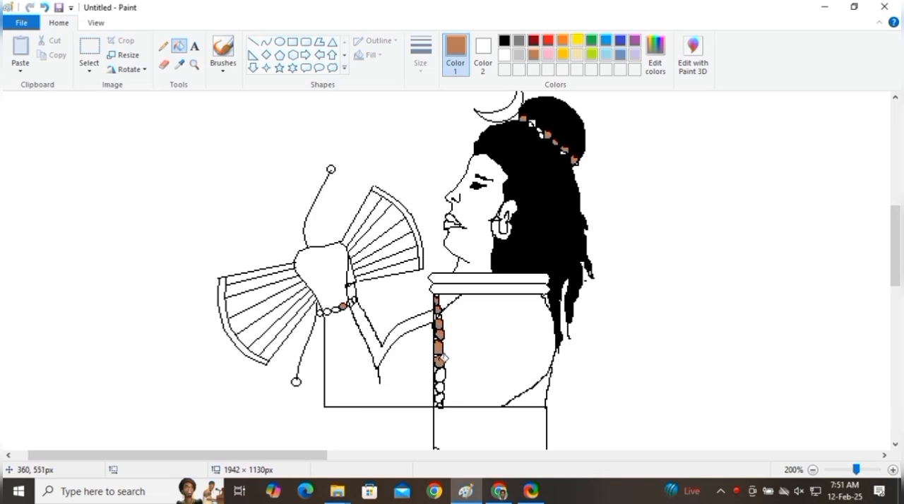
click(440, 374)
click(440, 398)
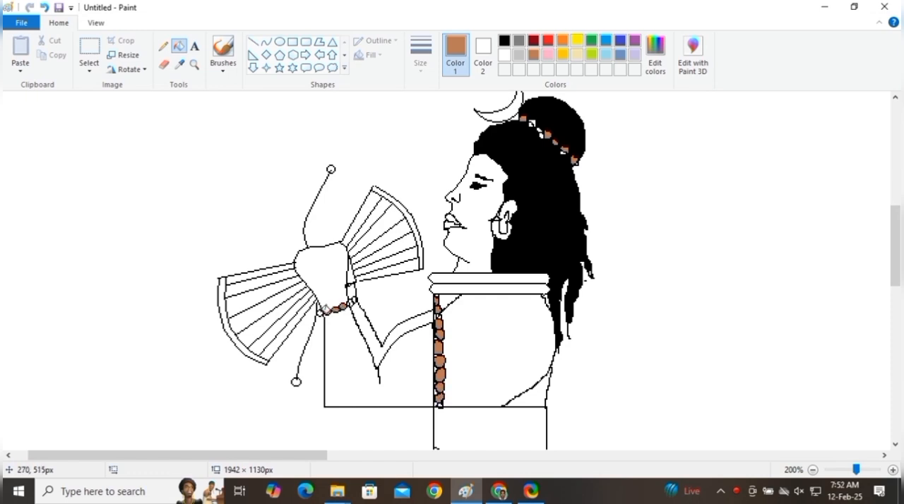
Step: Fill the earring with gold
scroll(468, 381, down, 3)
scroll(495, 323, up, 3)
click(562, 55)
click(501, 227)
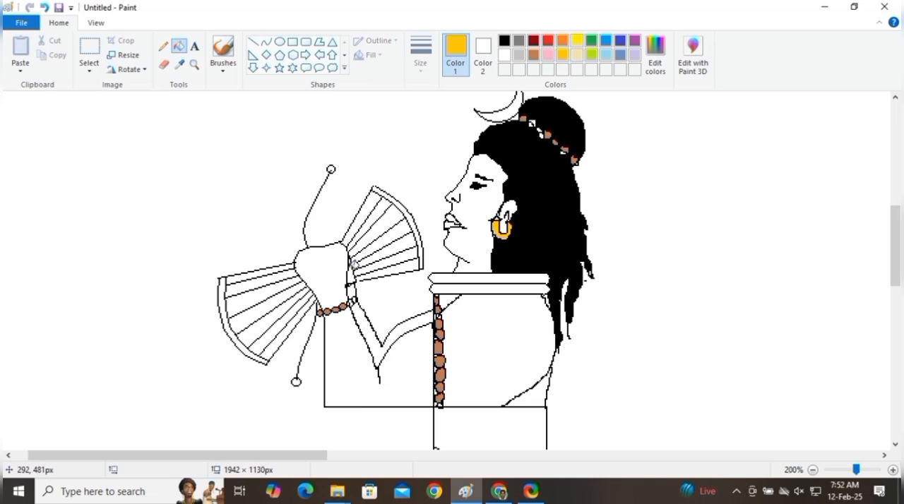
Step: Fill the circles at both string ends with black, undoing the fill that floods the background
click(504, 41)
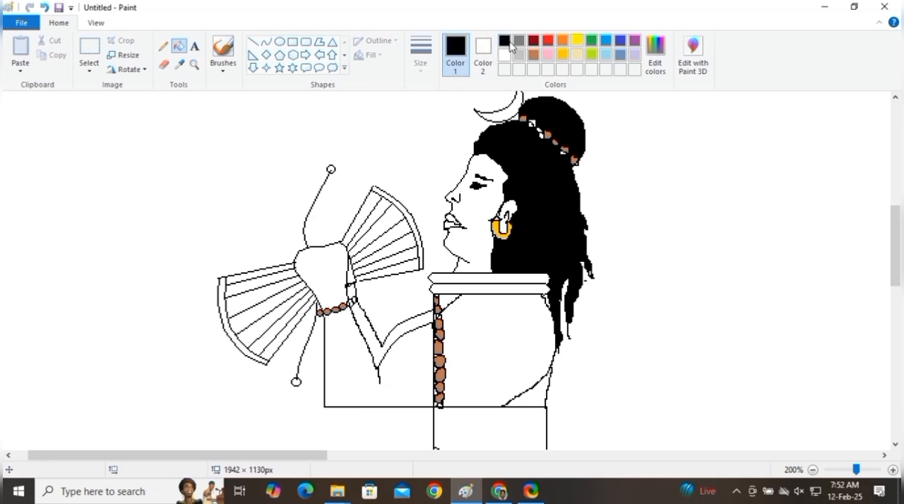
click(331, 169)
click(379, 189)
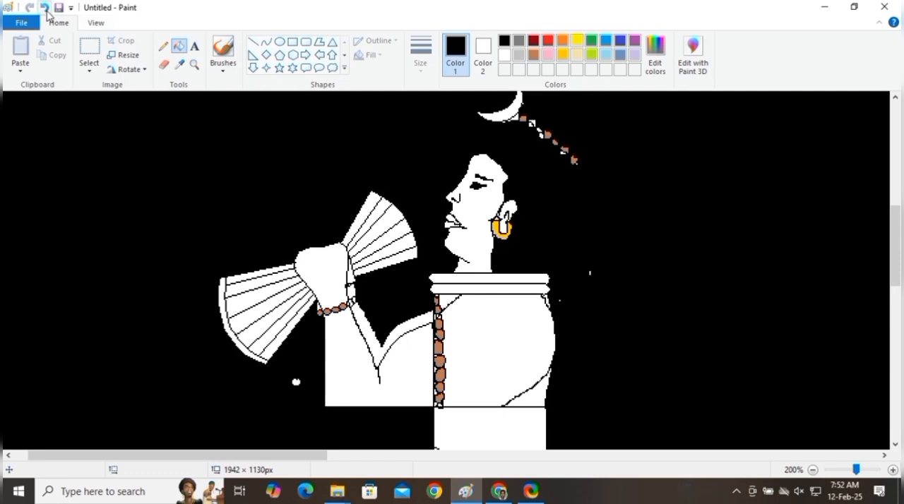
click(44, 7)
click(297, 380)
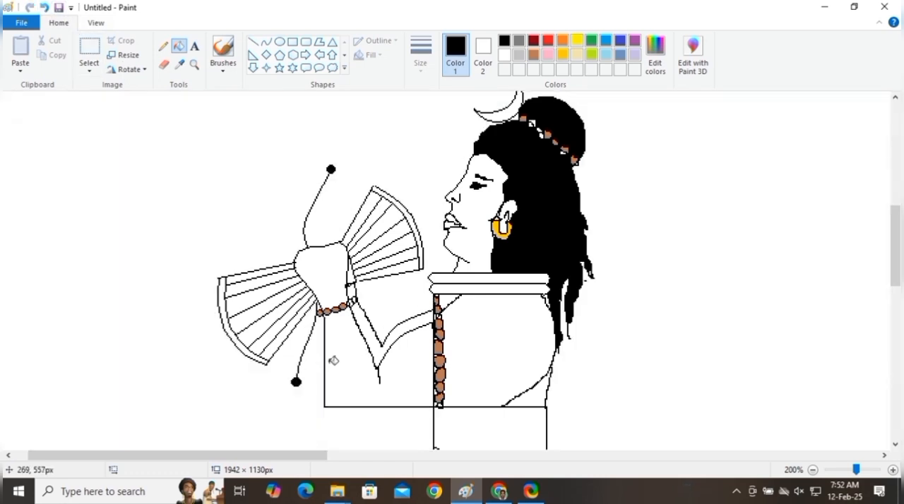
Step: Try yellow on both legs of the shorts
scroll(467, 312, down, 5)
scroll(476, 295, down, 3)
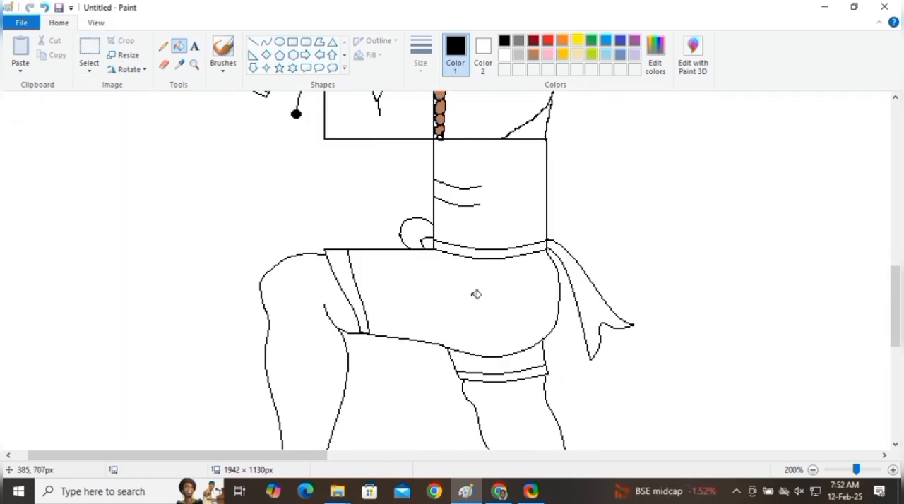
scroll(508, 268, down, 2)
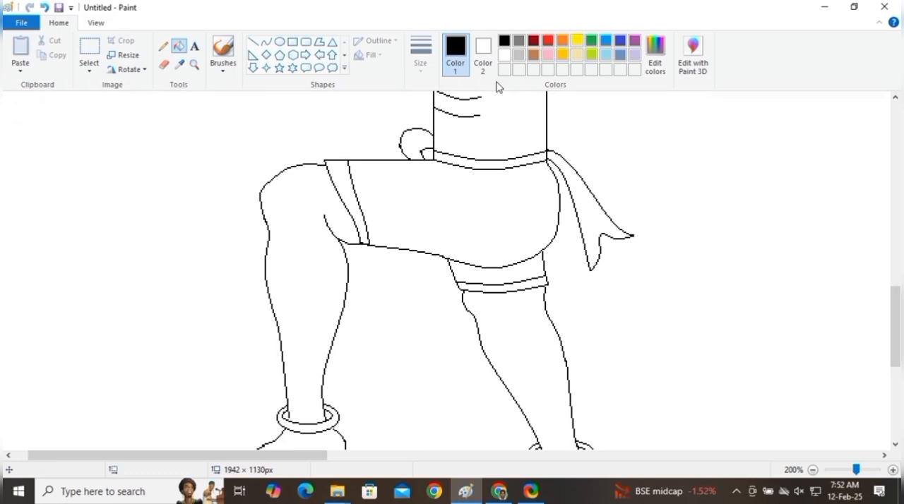
click(576, 42)
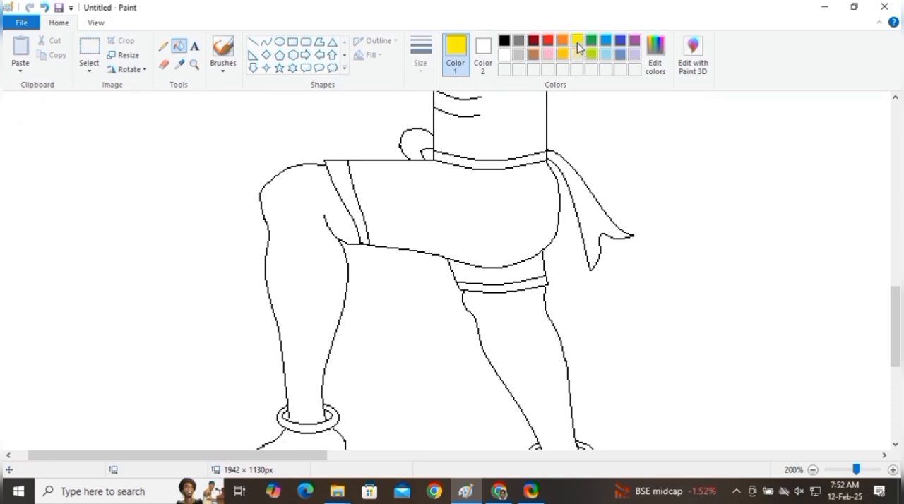
click(483, 195)
click(531, 270)
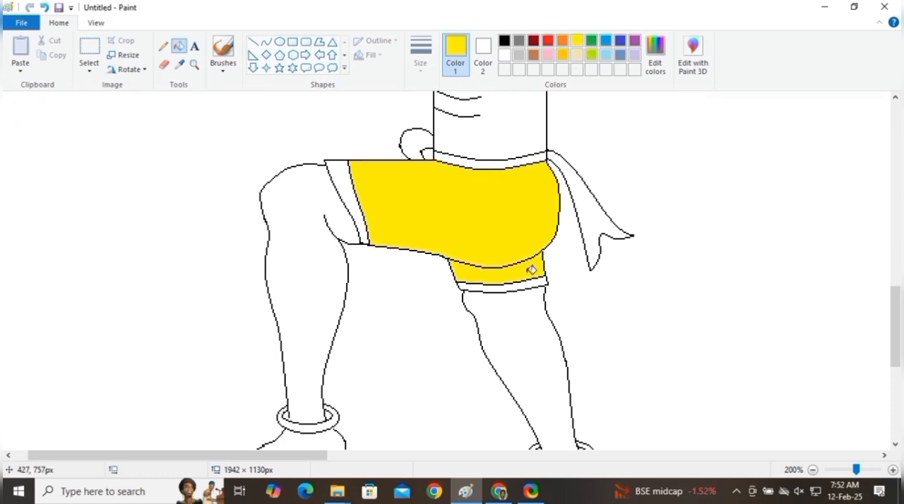
Step: Try gold and lime in turn on the hem band of the shorts' front leg
click(563, 55)
click(340, 174)
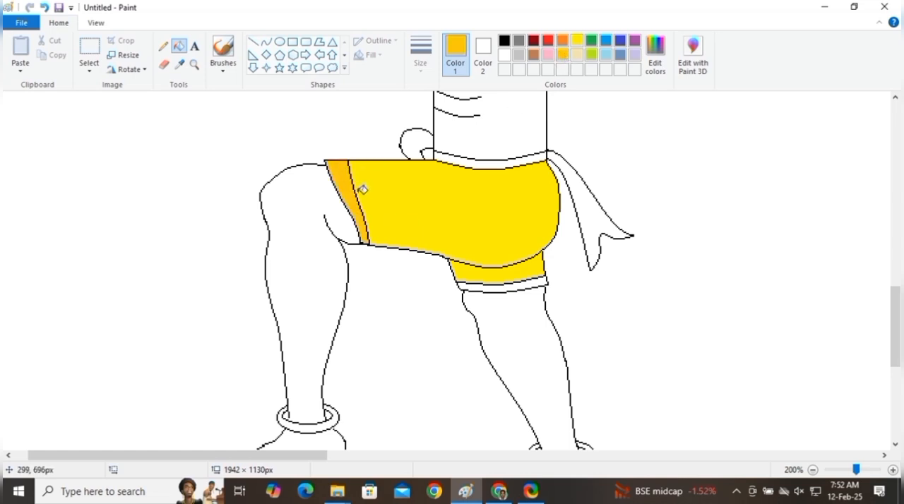
click(593, 57)
click(346, 176)
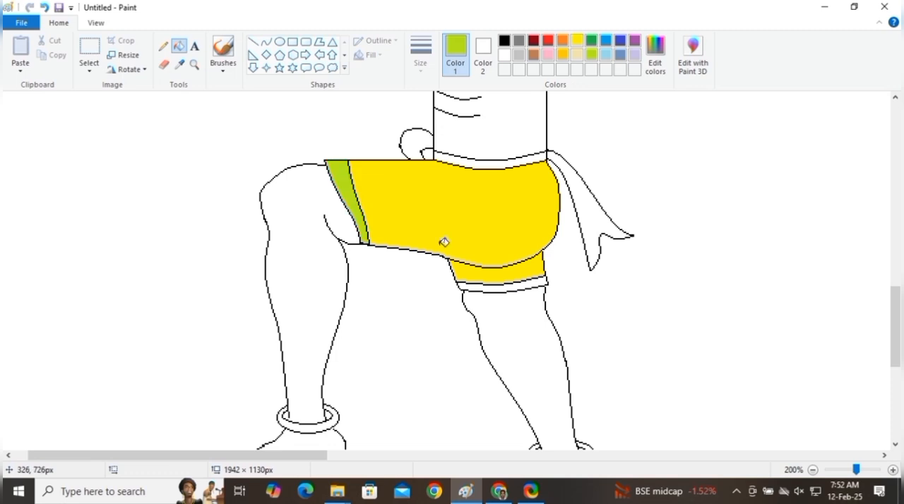
Step: Fill both legs of the shorts with orange and their hem bands with yellow
click(563, 40)
click(481, 193)
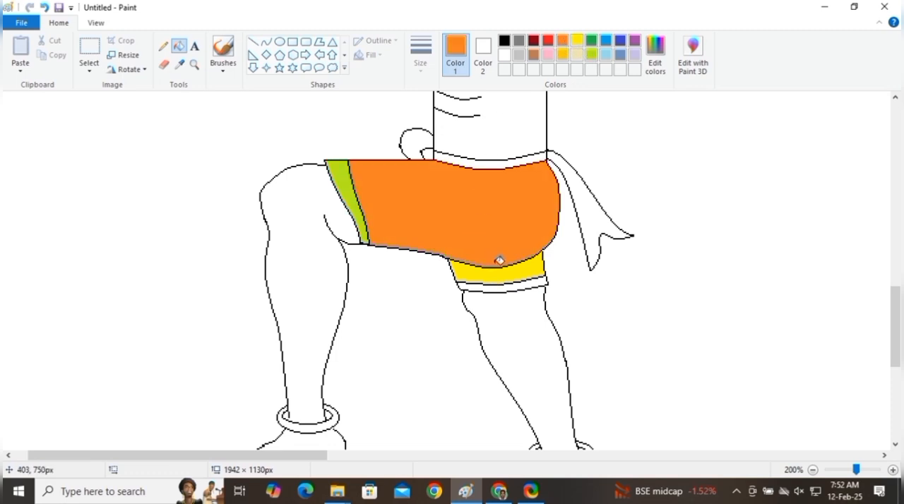
click(493, 271)
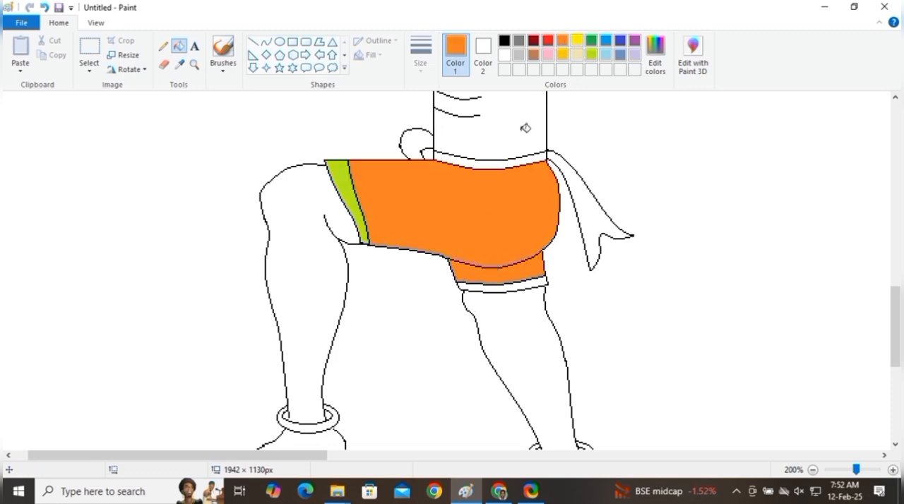
click(577, 40)
click(344, 176)
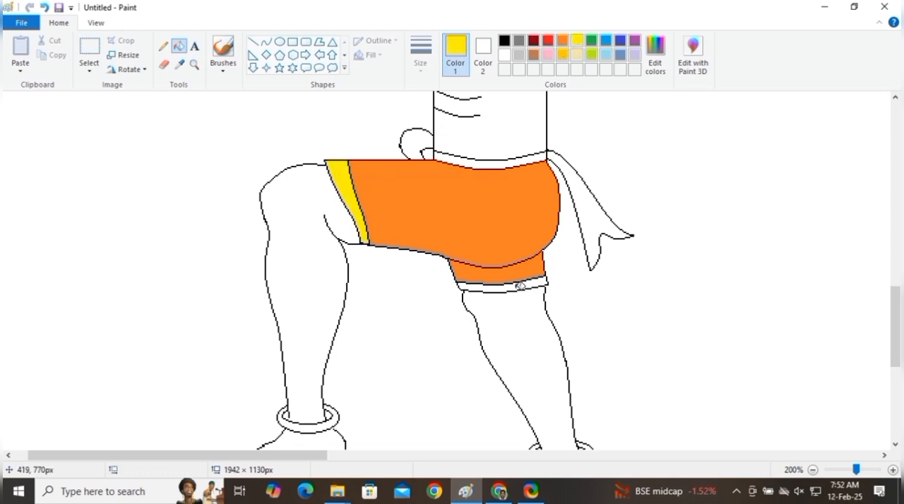
click(521, 284)
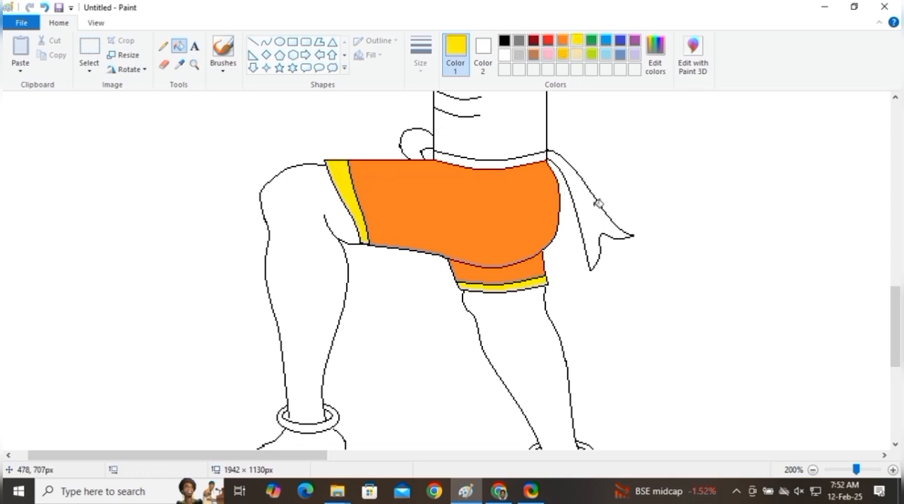
Step: Fill the sash's front knot, waistband and hanging tail with red
click(548, 41)
click(421, 137)
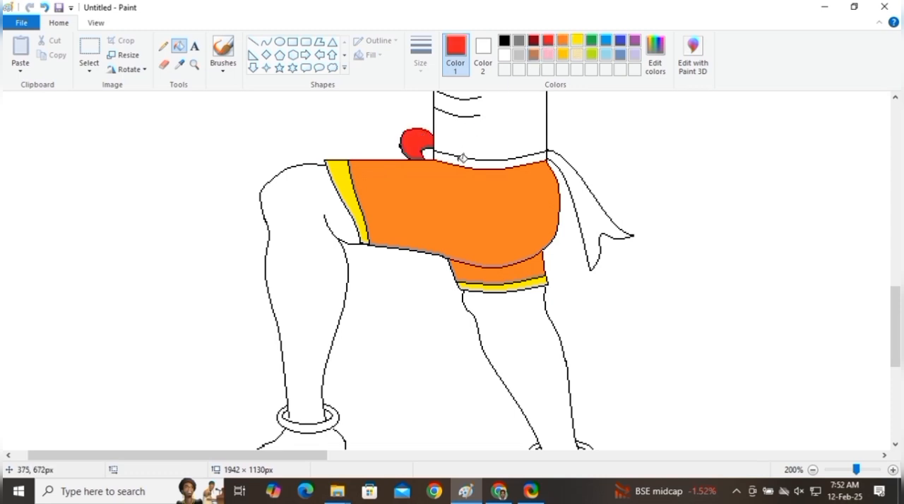
click(462, 159)
click(586, 194)
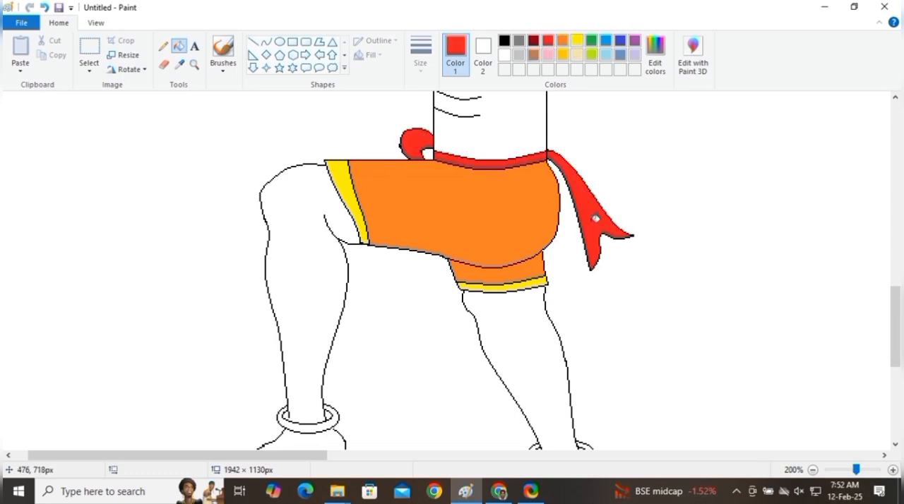
Step: Fill the small area beneath the sash knot with yellow and both anklets with gold
click(578, 43)
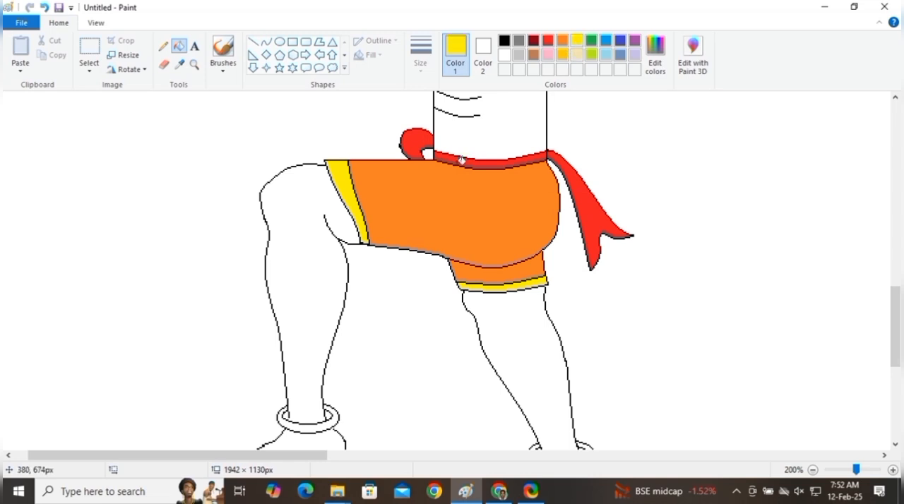
click(429, 153)
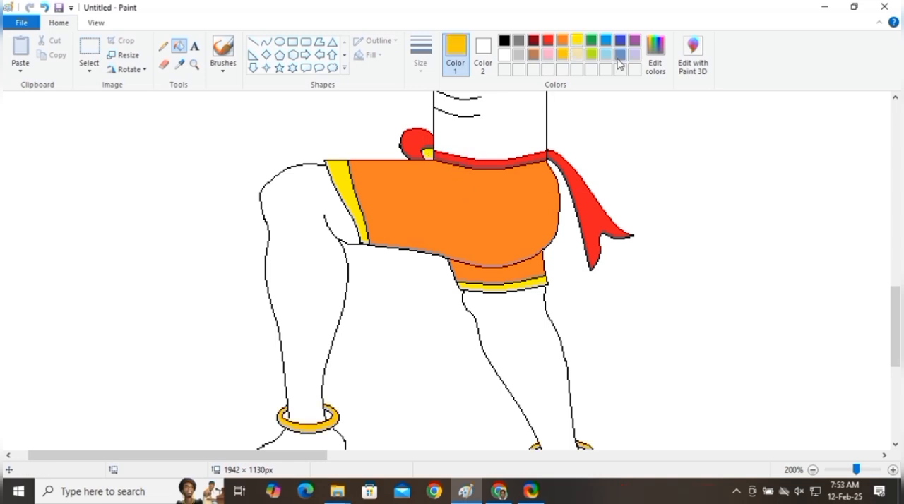
Step: Mix a pale blue with Red 202, Green 236, Blue 244 and fill both bare legs with it
click(663, 72)
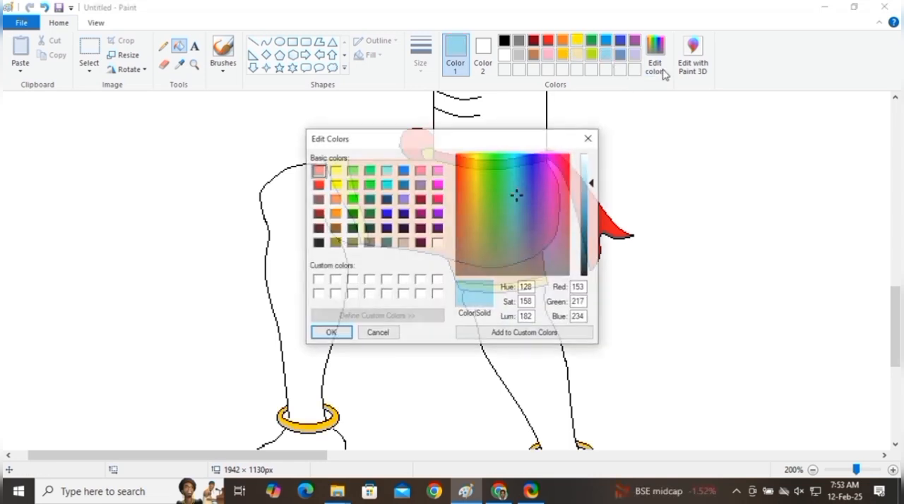
drag(593, 181, 590, 171)
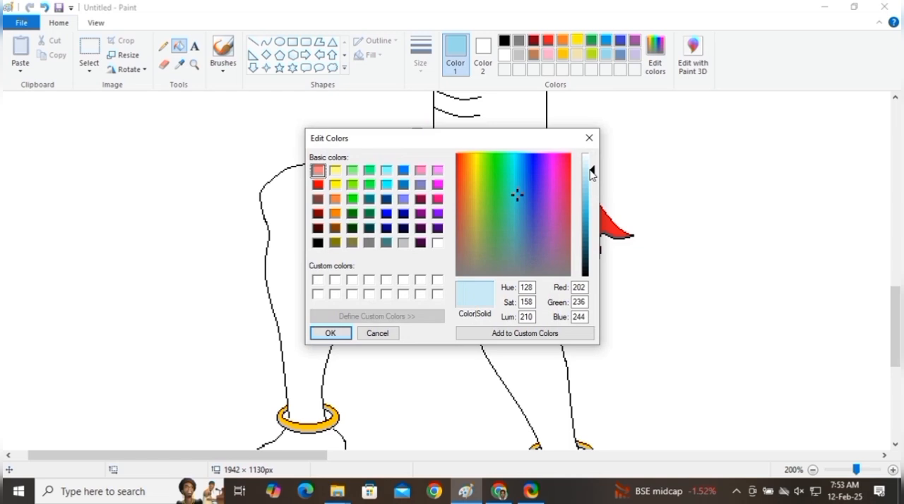
click(329, 334)
click(314, 272)
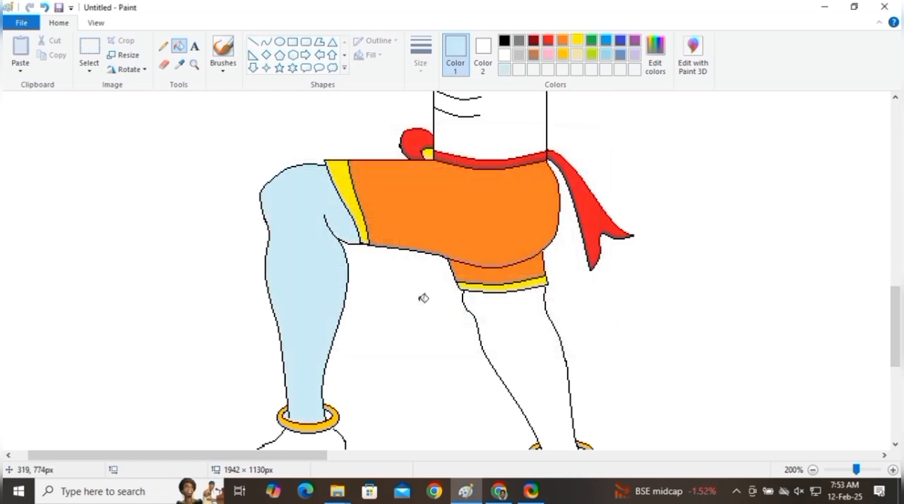
click(516, 325)
Step: Fill the back foot with pale blue, undoing the fill tried on the front foot
scroll(516, 325, down, 5)
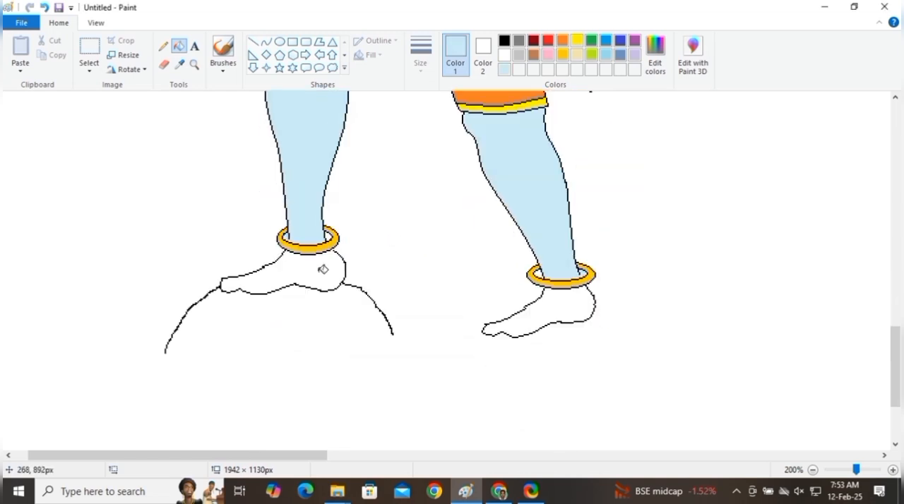
click(321, 271)
click(43, 7)
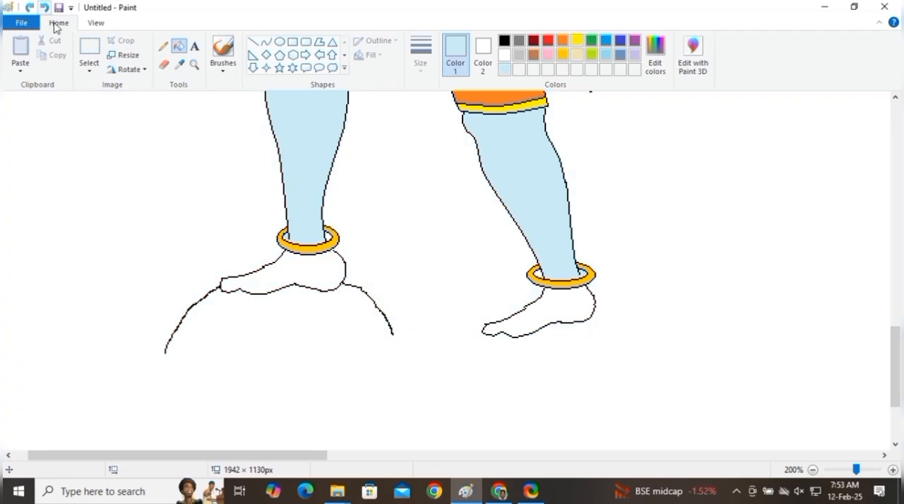
click(561, 298)
Step: Fill the abdomen and the chest with pale blue
scroll(565, 296, up, 5)
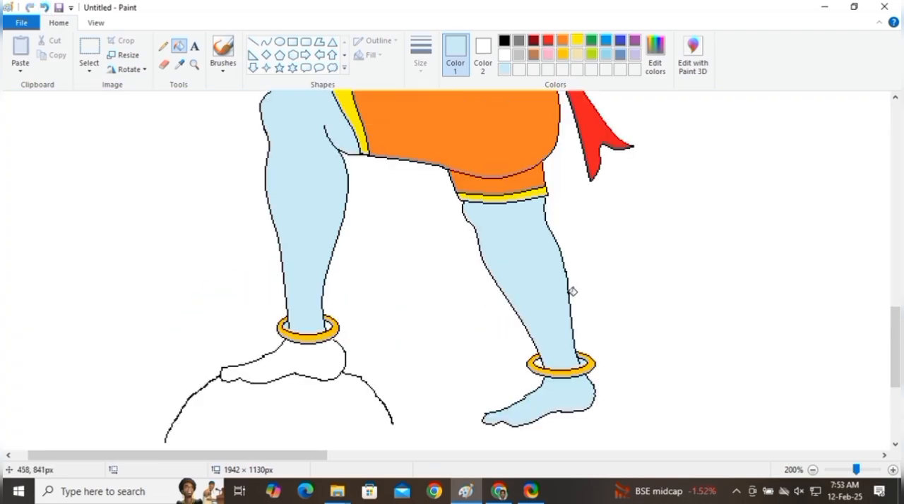
click(526, 288)
scroll(531, 287, up, 3)
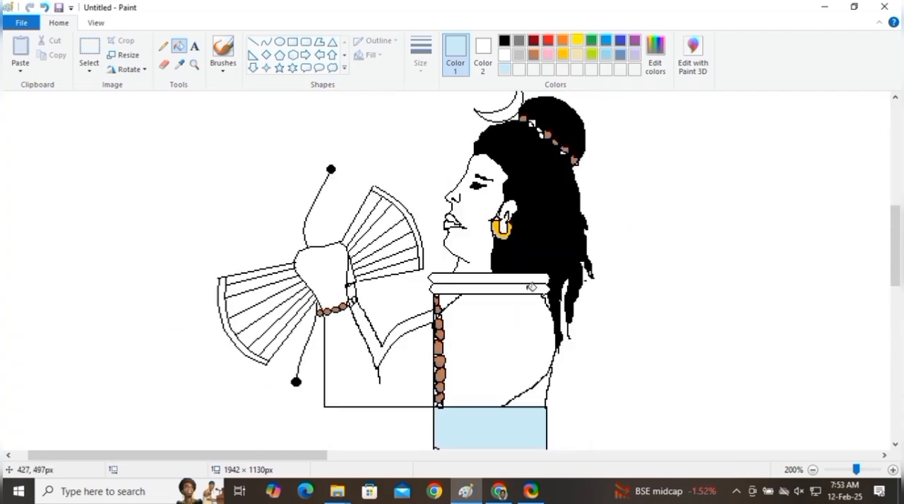
click(520, 351)
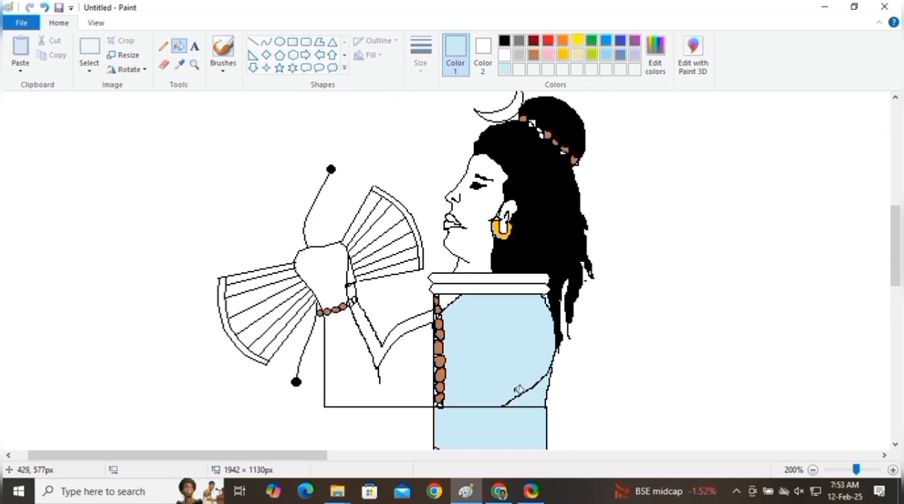
Step: Fill the arms and the hand holding the drum with pale blue, undoing the stray fill
click(382, 373)
click(385, 344)
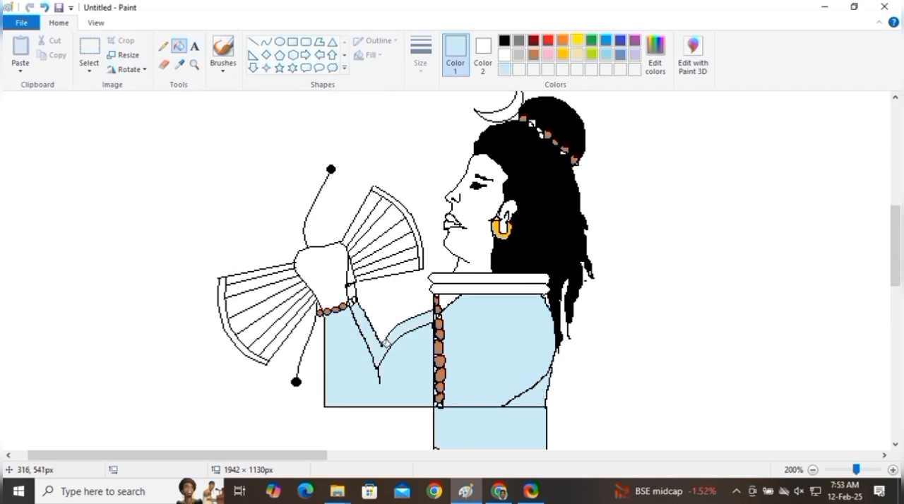
click(341, 265)
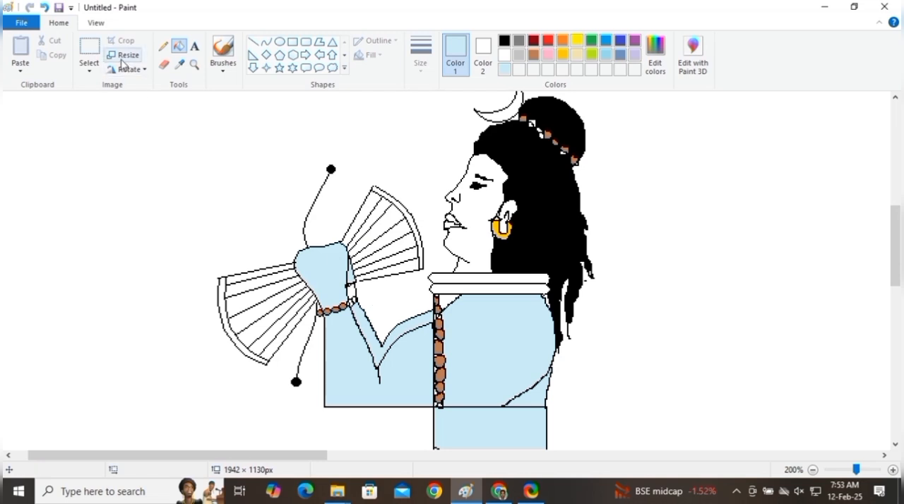
click(45, 7)
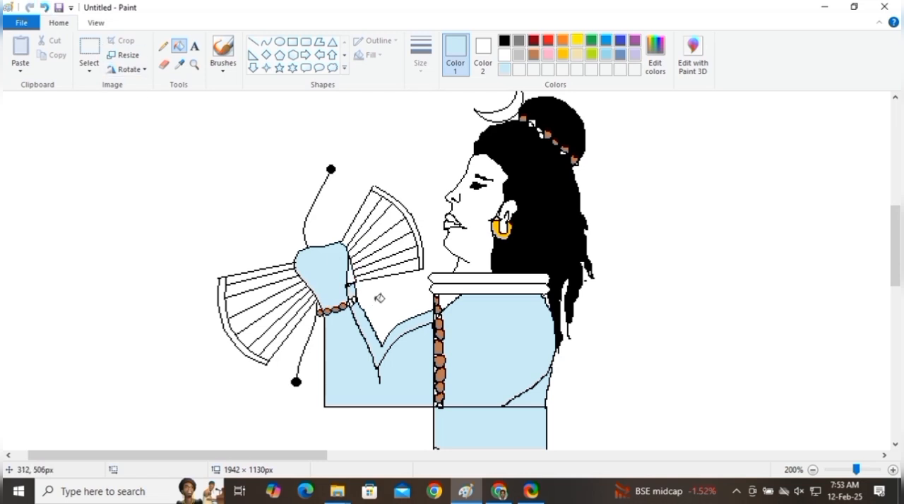
Step: Fill the ear, face and neck with pale blue
click(511, 207)
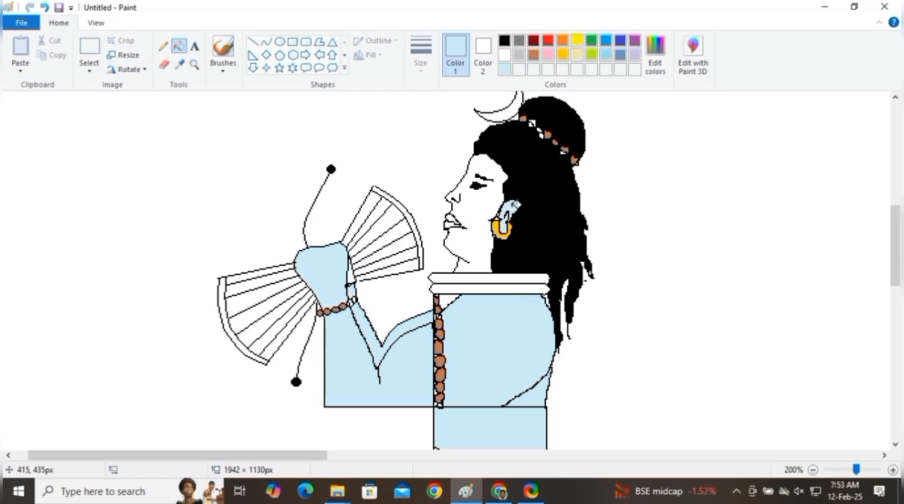
click(475, 247)
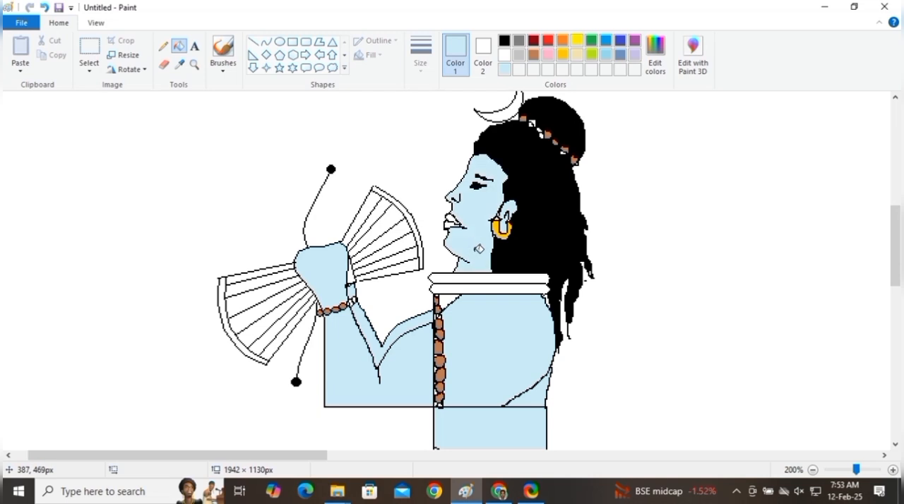
scroll(482, 228, up, 3)
scroll(487, 235, down, 6)
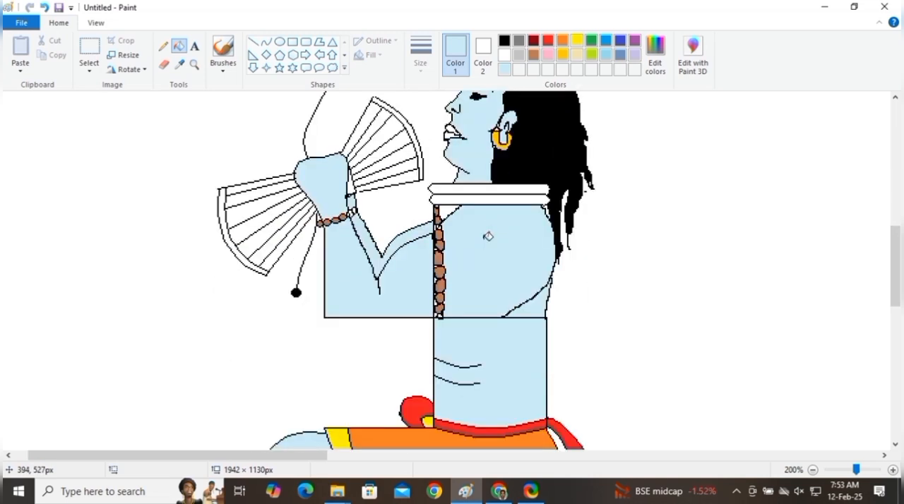
click(519, 55)
scroll(520, 149, up, 3)
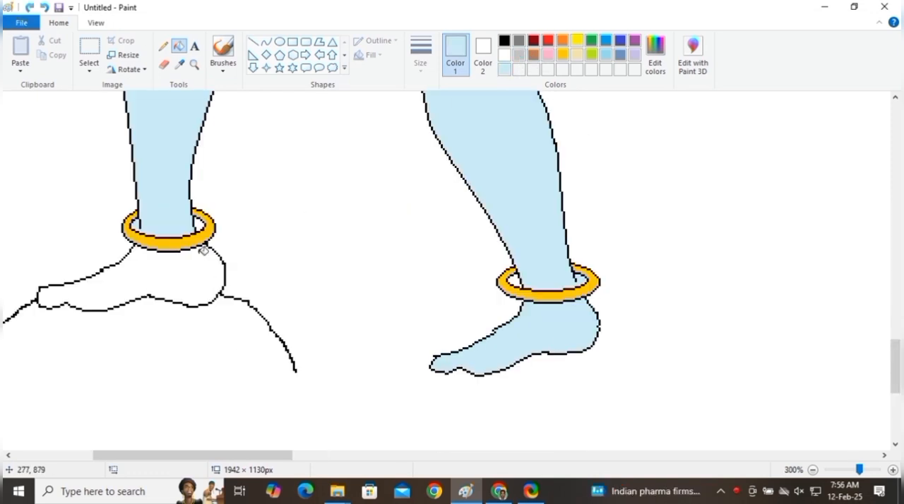
click(185, 264)
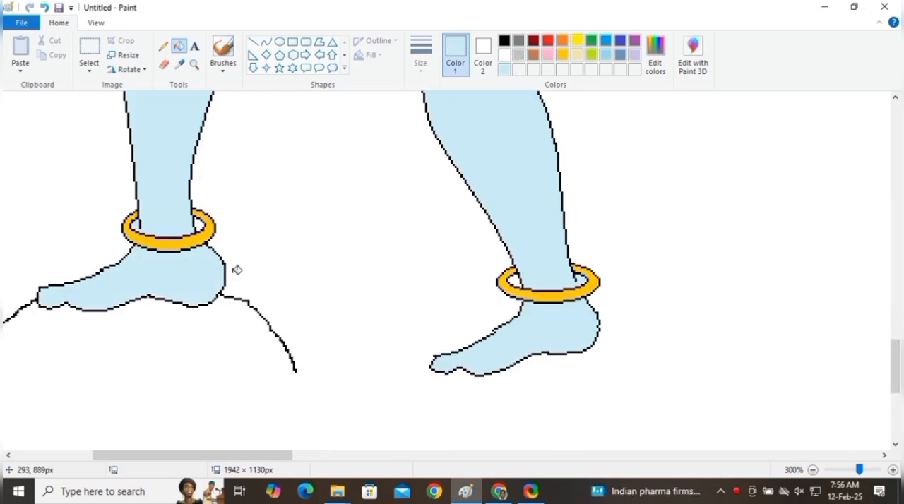
Step: Close the outline gap inside the left leg's anklet with a black pencil mark and fill the small opening with white
click(163, 45)
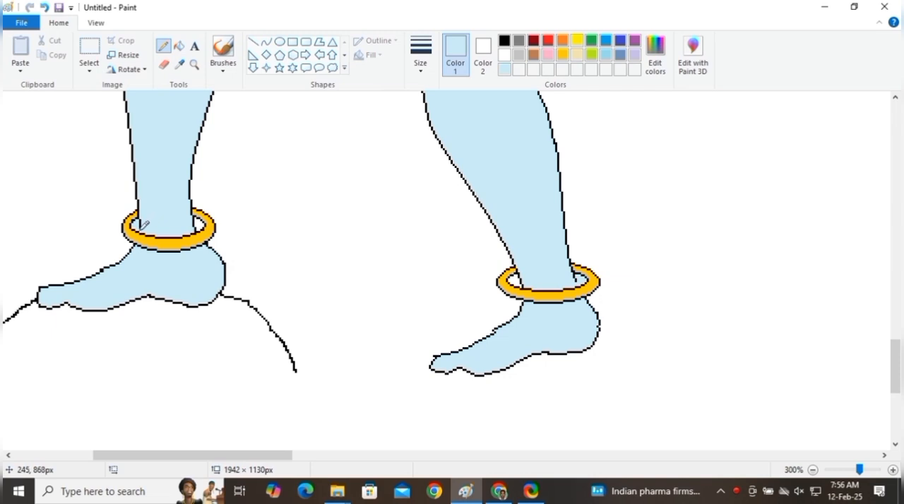
click(420, 69)
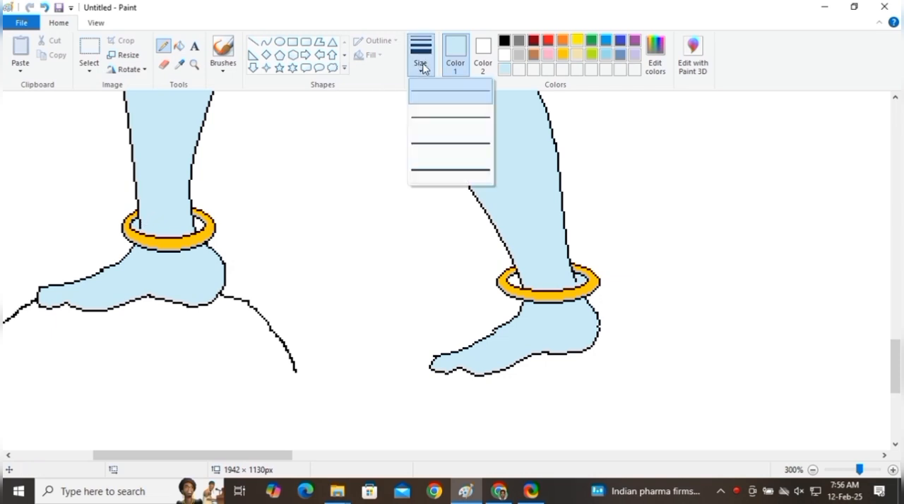
click(484, 47)
click(504, 40)
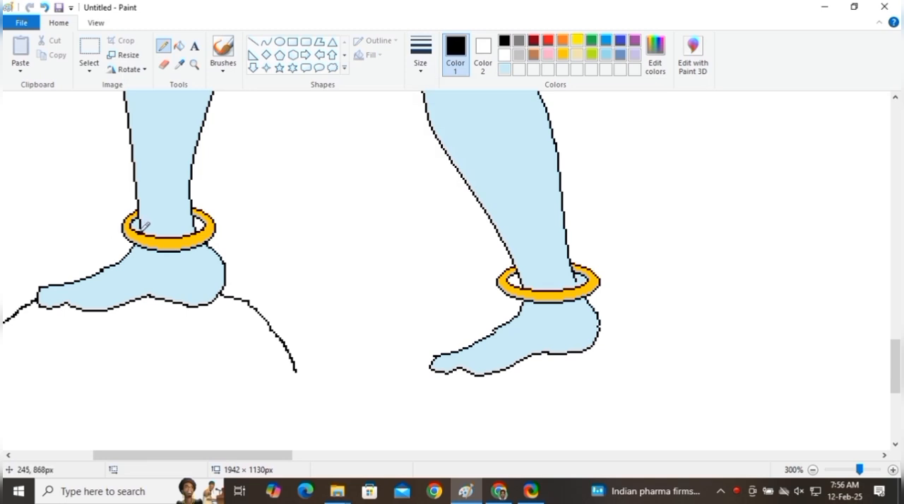
click(504, 55)
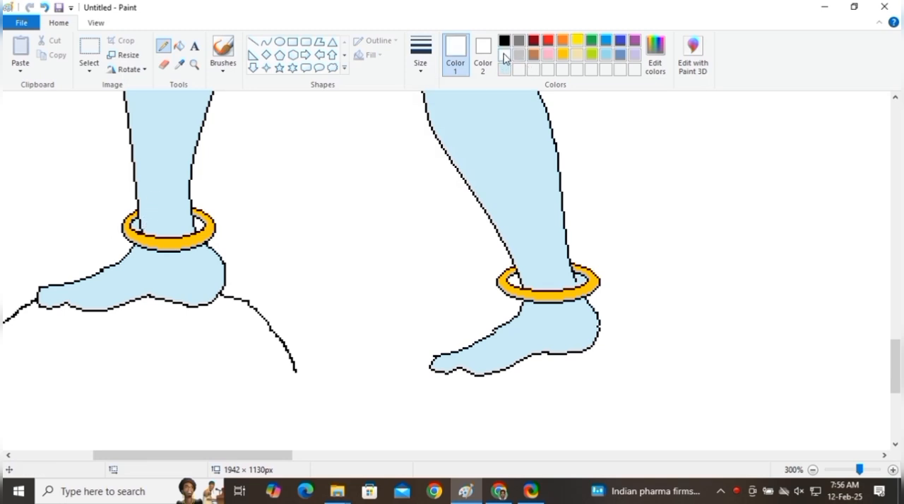
click(179, 47)
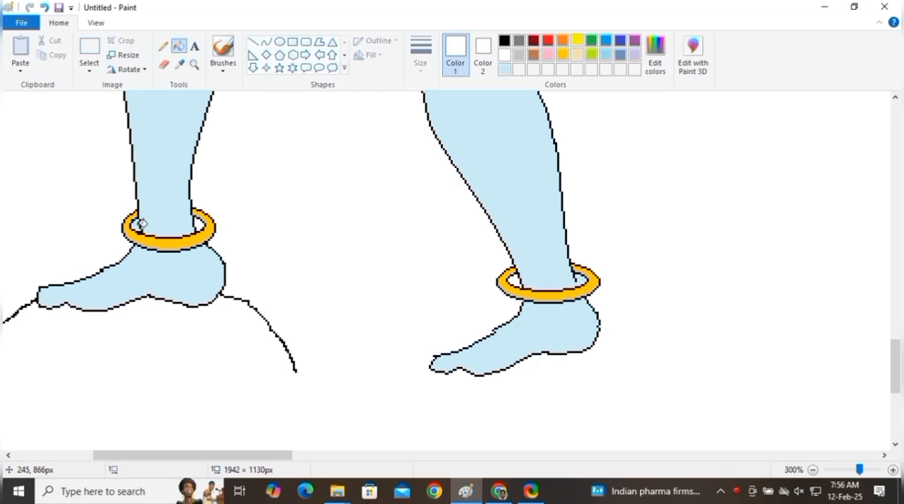
Step: Fill the curved outer rims of both drum halves with black
scroll(395, 250, up, 5)
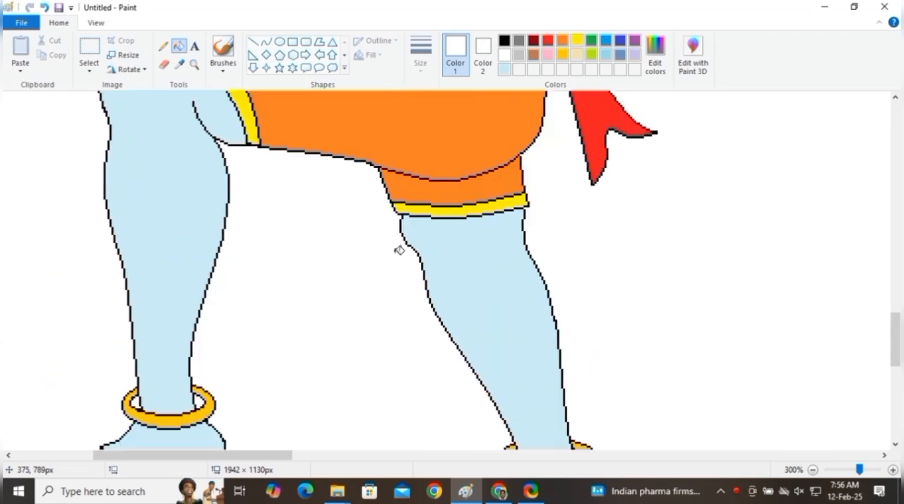
scroll(415, 247, up, 7)
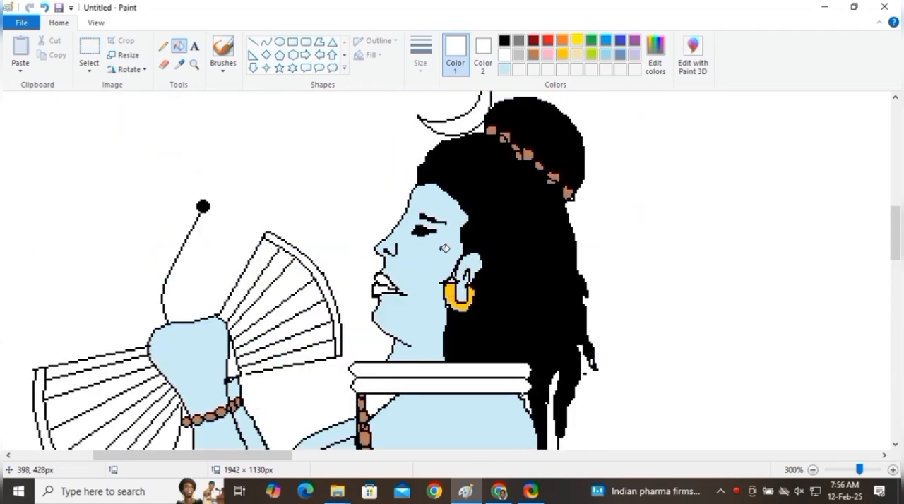
scroll(444, 248, down, 2)
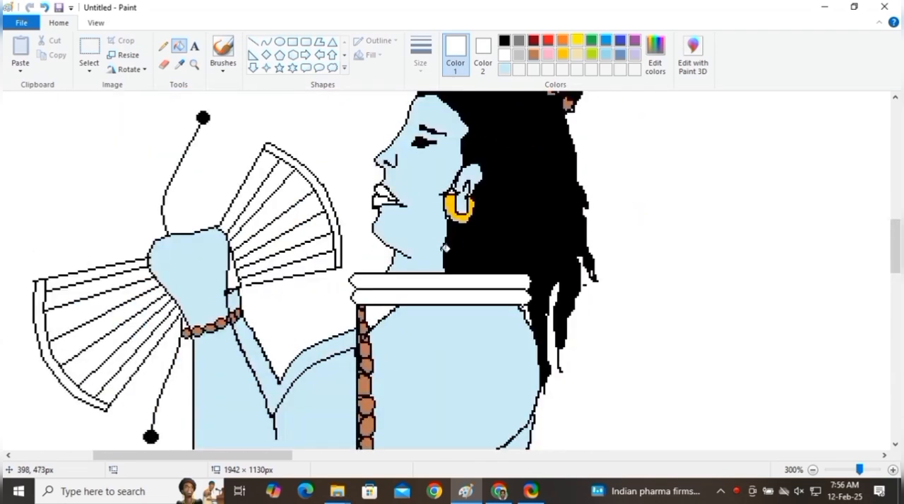
click(507, 41)
click(319, 174)
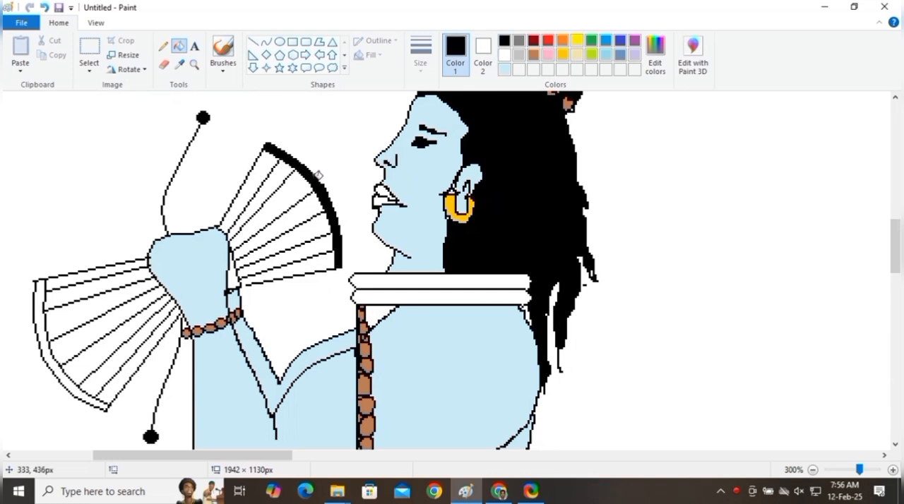
click(38, 299)
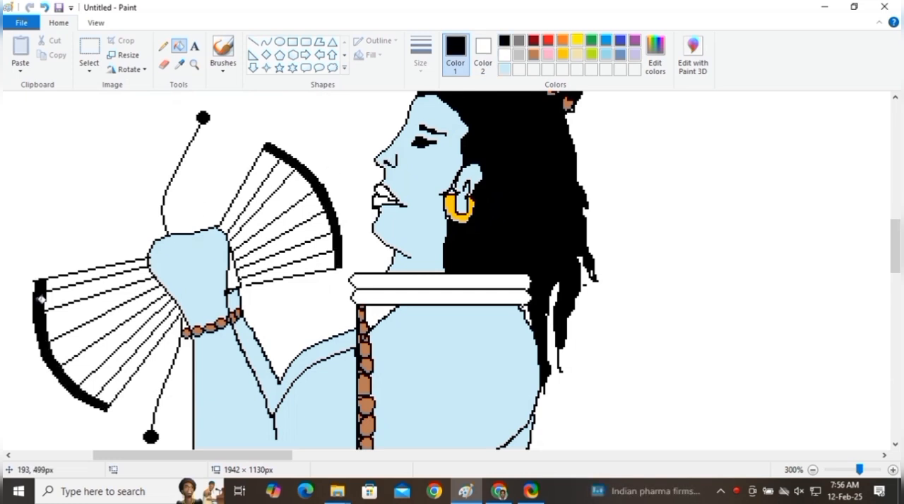
Step: Fill the uppermost rib of the right drum half with beige, undoing the fill tried on its lowest rib
click(576, 56)
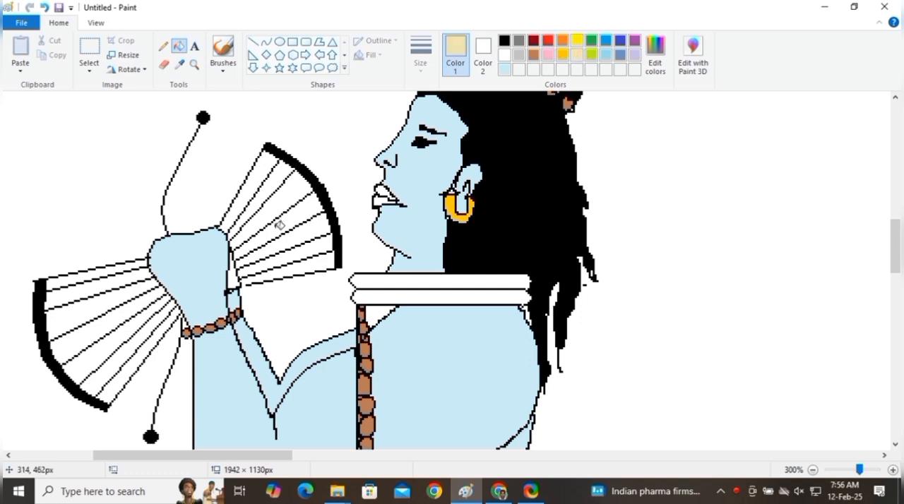
click(269, 167)
click(315, 258)
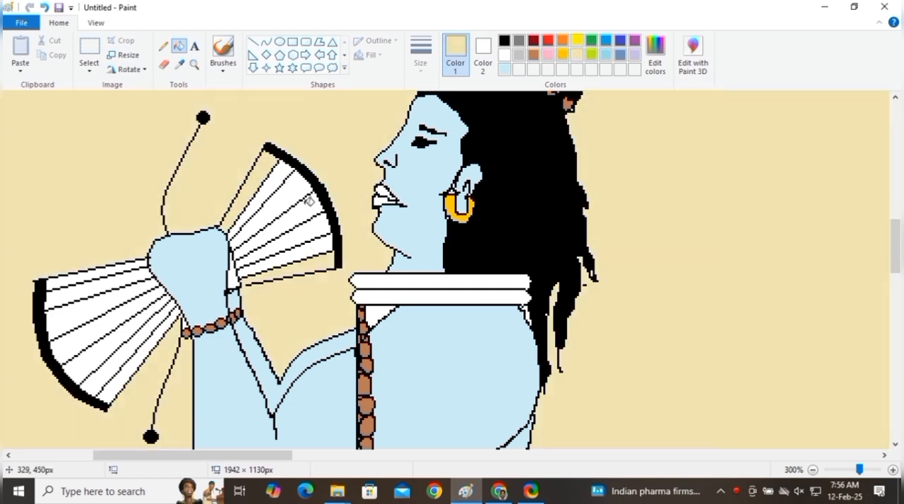
click(44, 8)
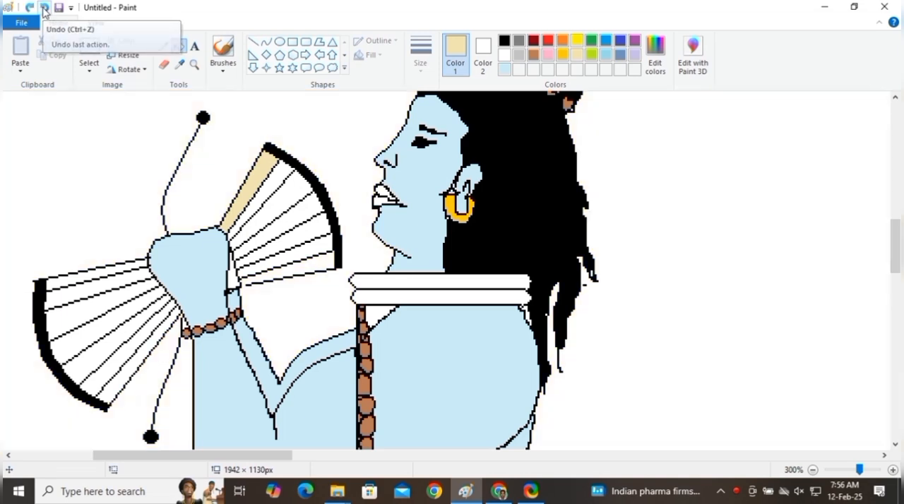
Step: Close the gap in the right drum half's lower outline with black pencil, and fill the three remaining outer ribs with beige
click(164, 47)
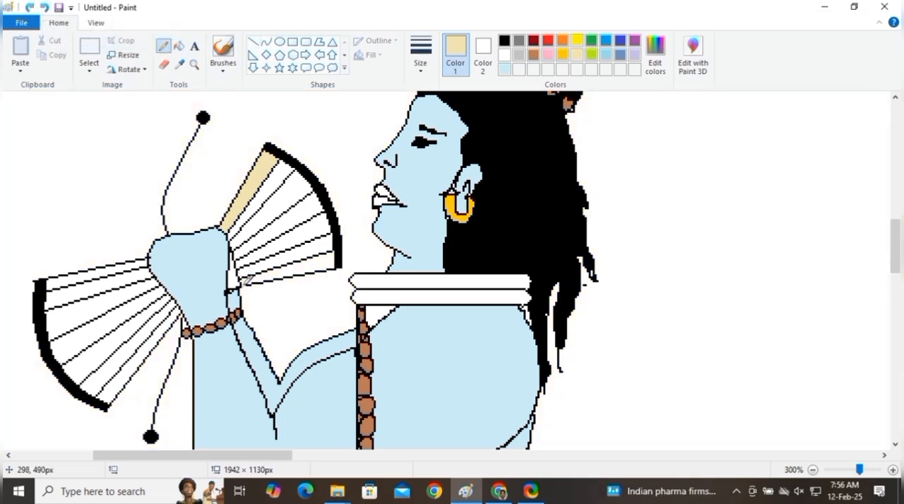
click(504, 41)
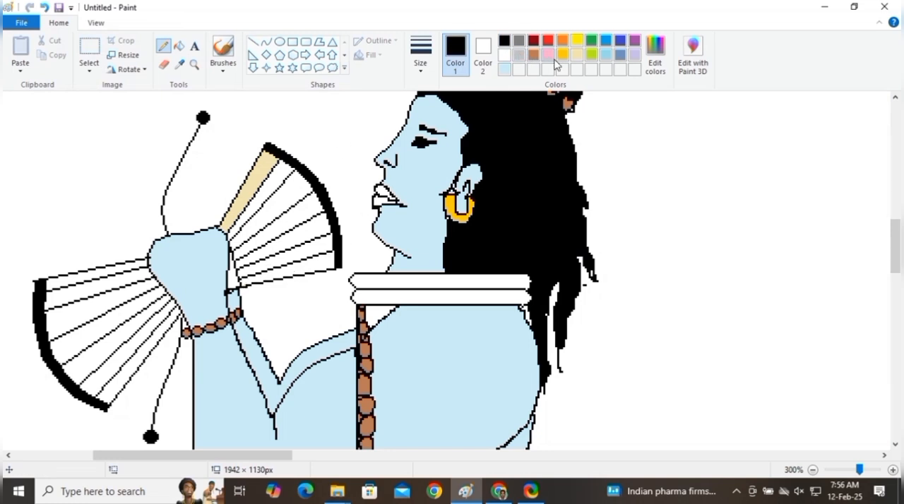
click(577, 54)
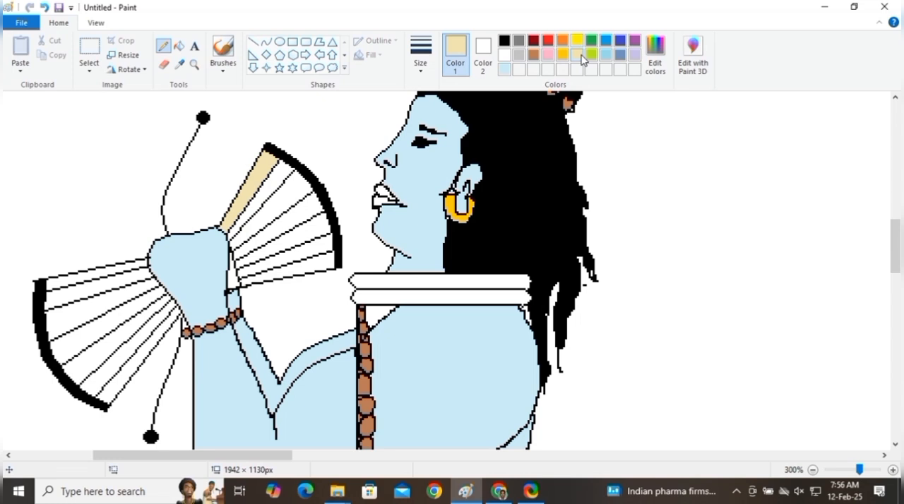
click(178, 51)
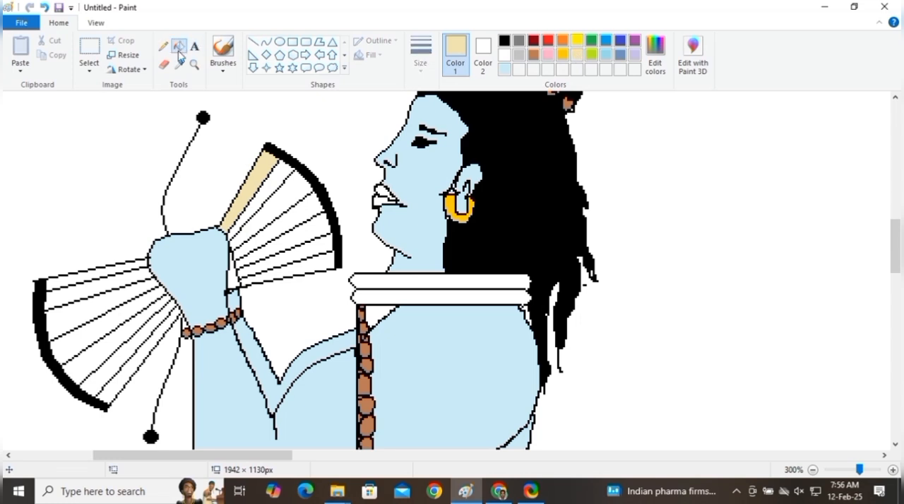
click(161, 332)
click(141, 263)
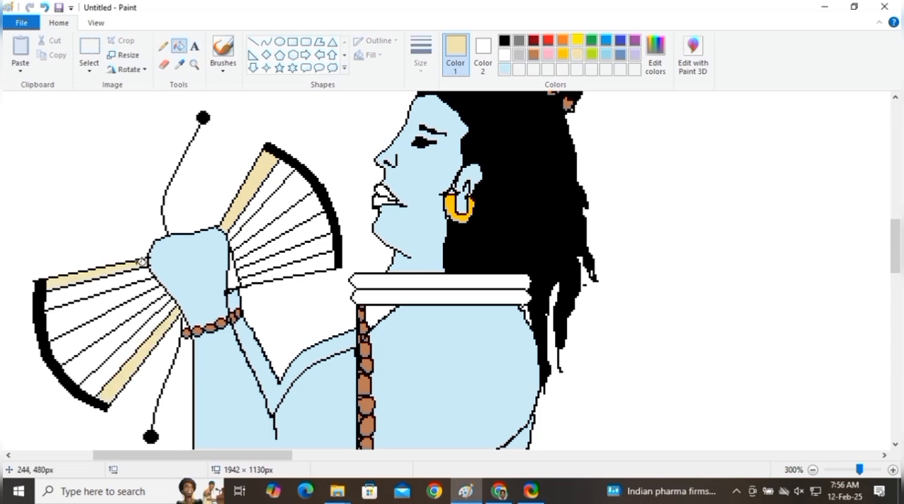
click(312, 261)
Step: Fill the second rib from each edge in both drum halves with light gray
click(519, 55)
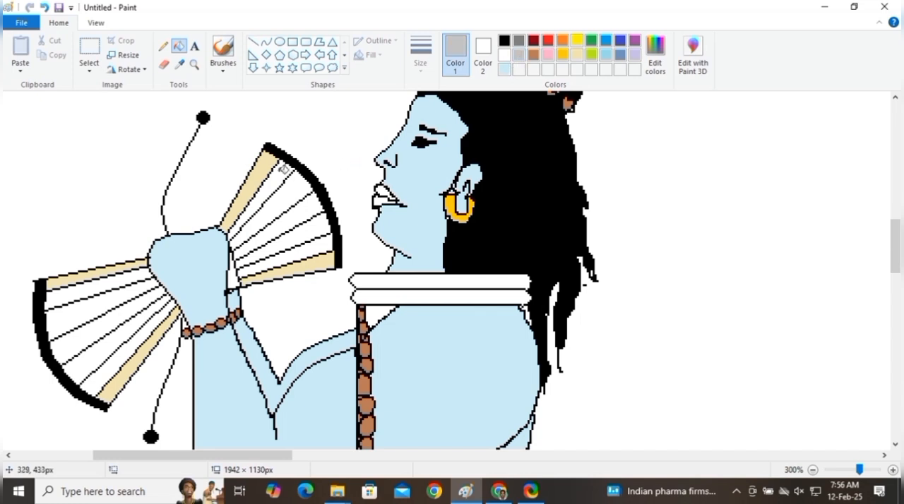
click(281, 182)
click(318, 242)
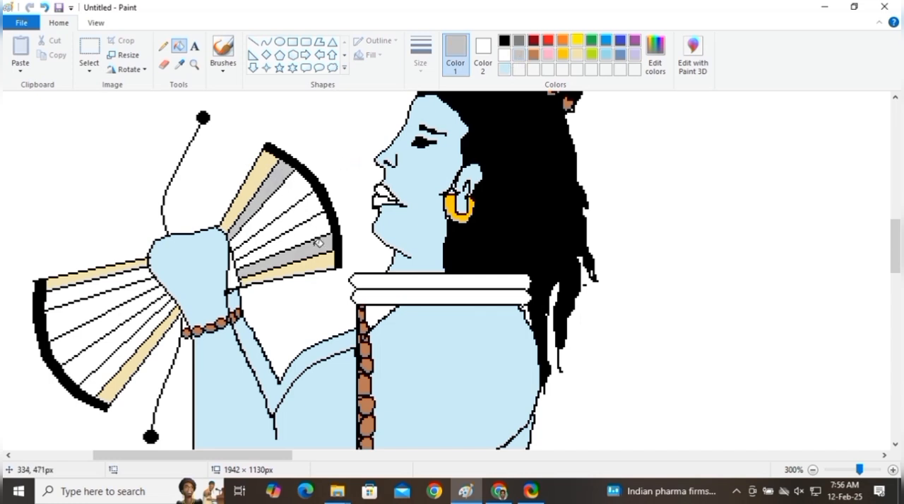
click(142, 271)
click(164, 309)
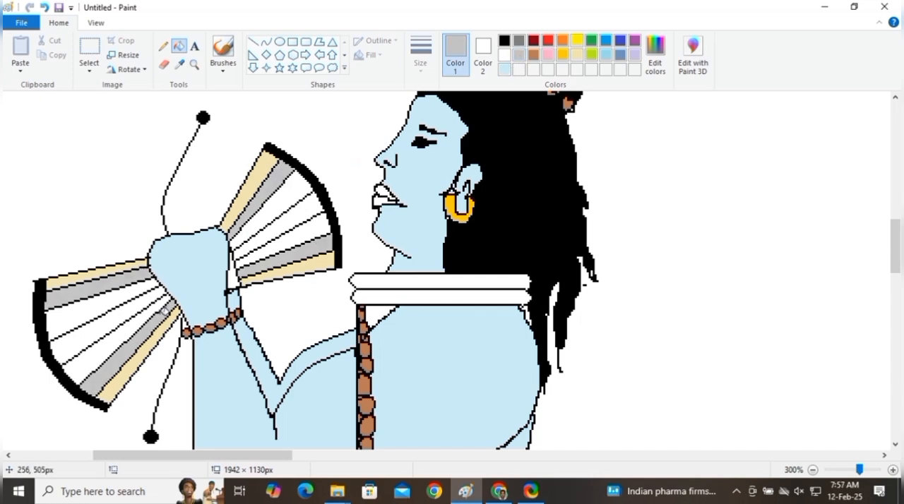
Step: Fill the ribs on either side of the central rib in both drum halves with gold
click(563, 54)
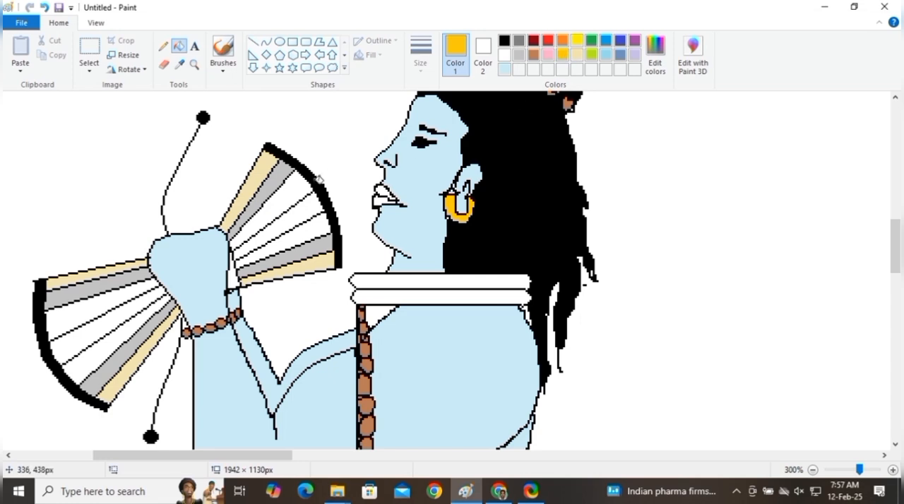
click(291, 186)
click(321, 225)
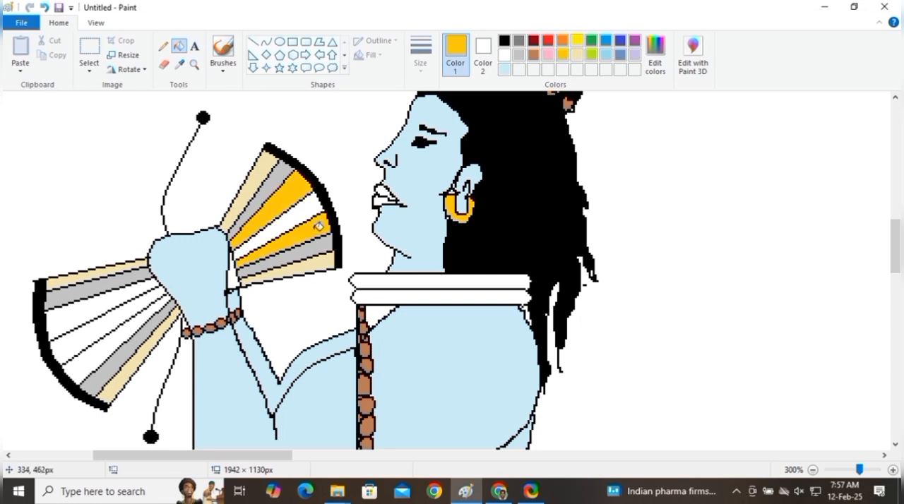
click(144, 285)
click(148, 310)
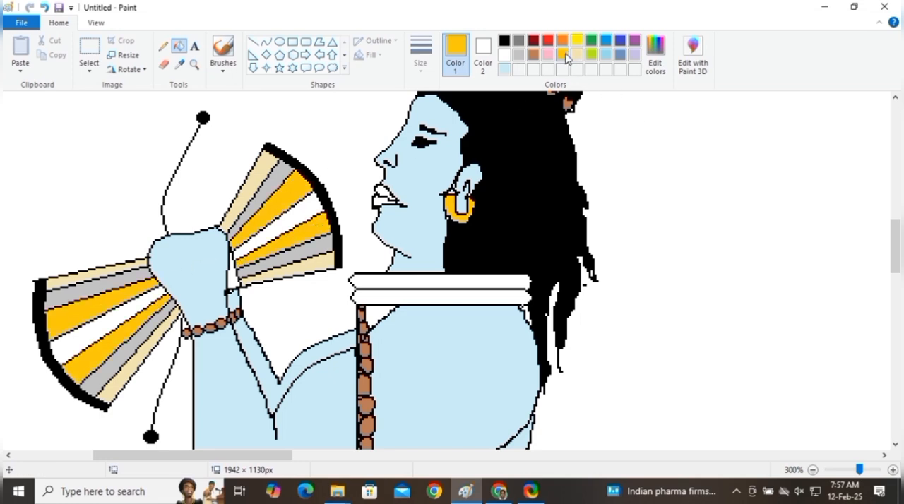
Step: Fill the central and outermost ribs of both drum halves with brown
click(535, 57)
click(298, 209)
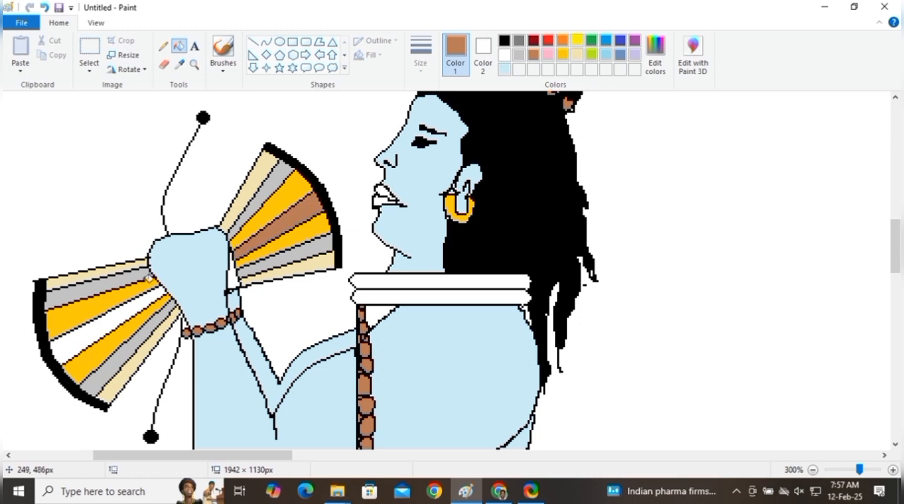
click(140, 299)
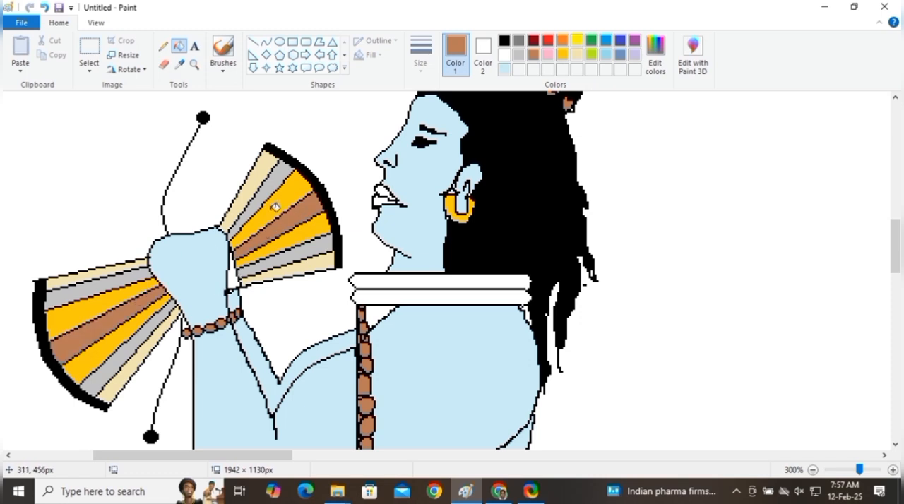
click(259, 178)
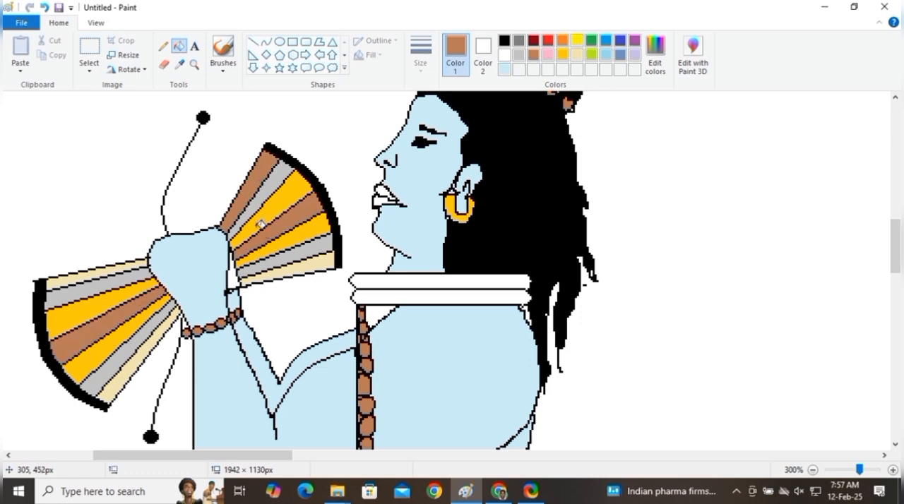
click(288, 269)
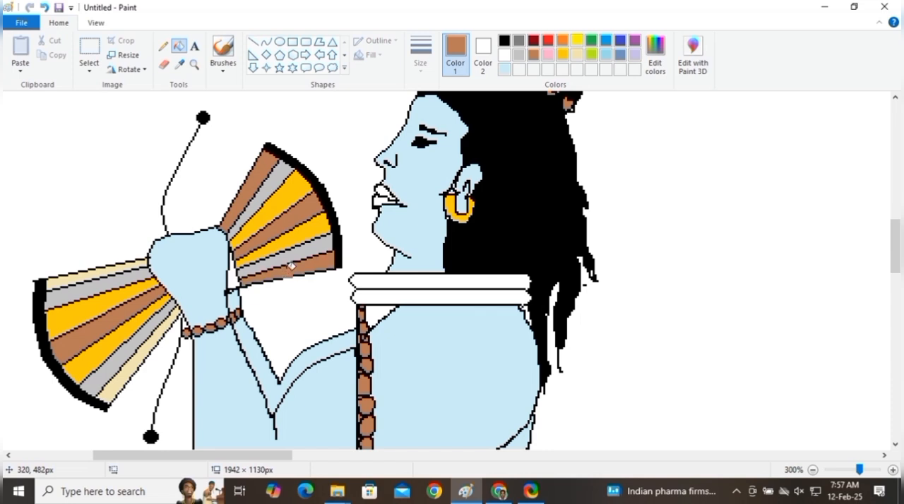
click(157, 331)
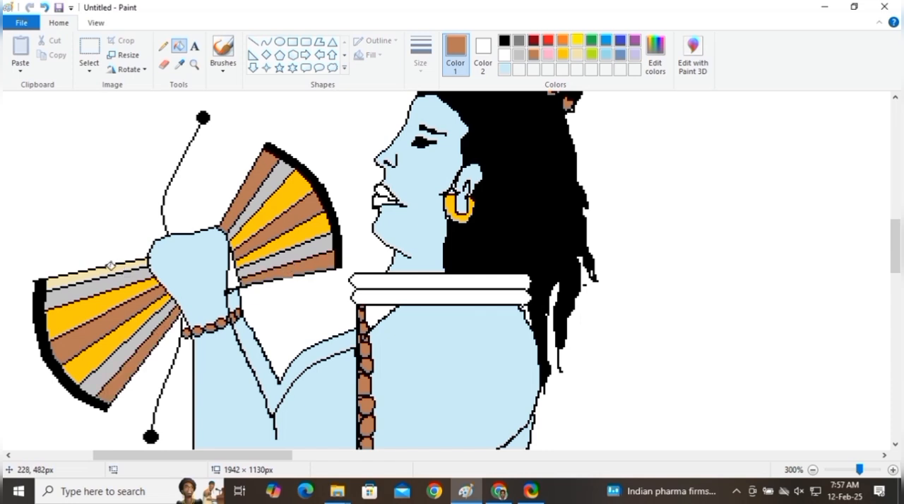
click(111, 266)
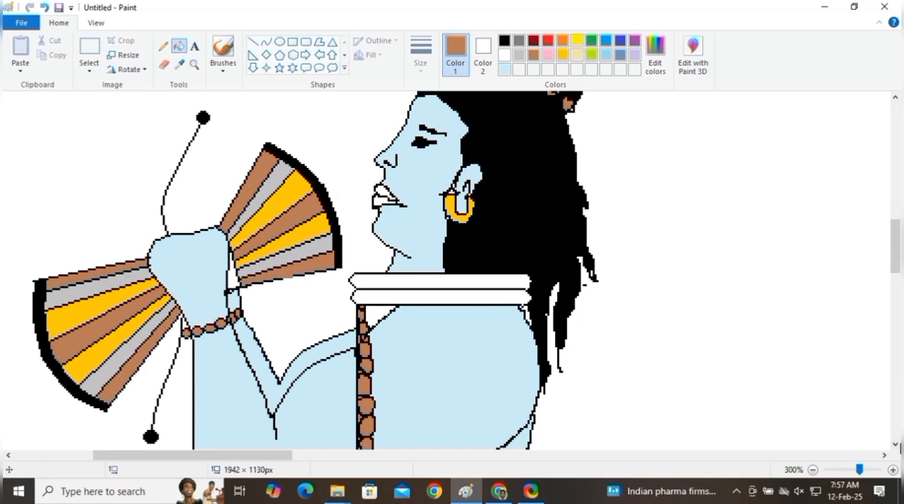
Step: Lighten brown into a custom color of red 223, green 194, blue 179 and fill both bands below the neck with it
click(812, 471)
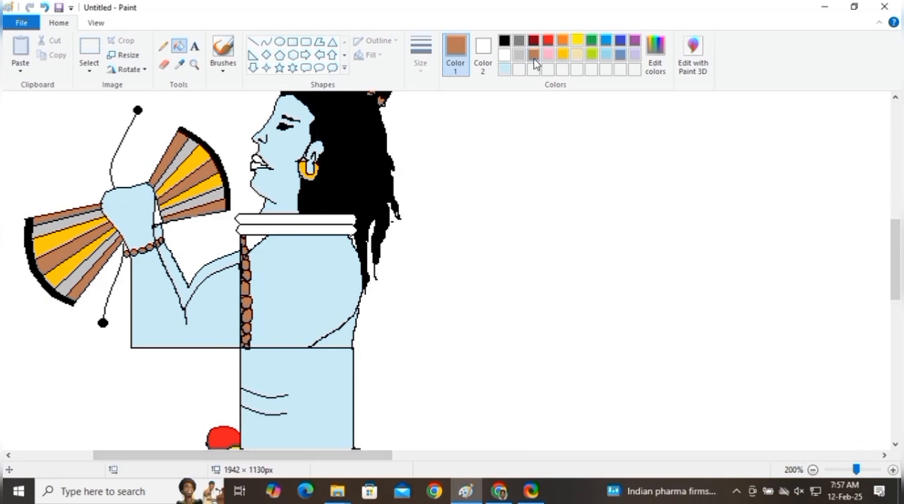
click(655, 57)
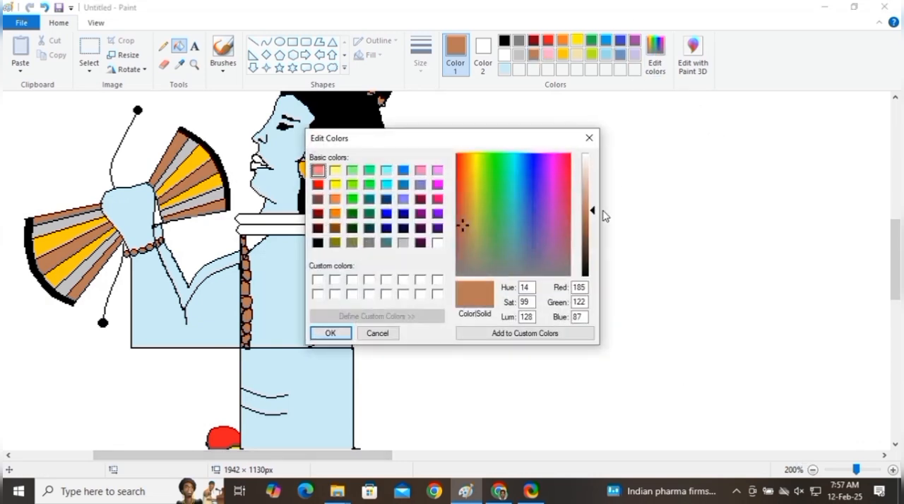
drag(602, 214, 595, 180)
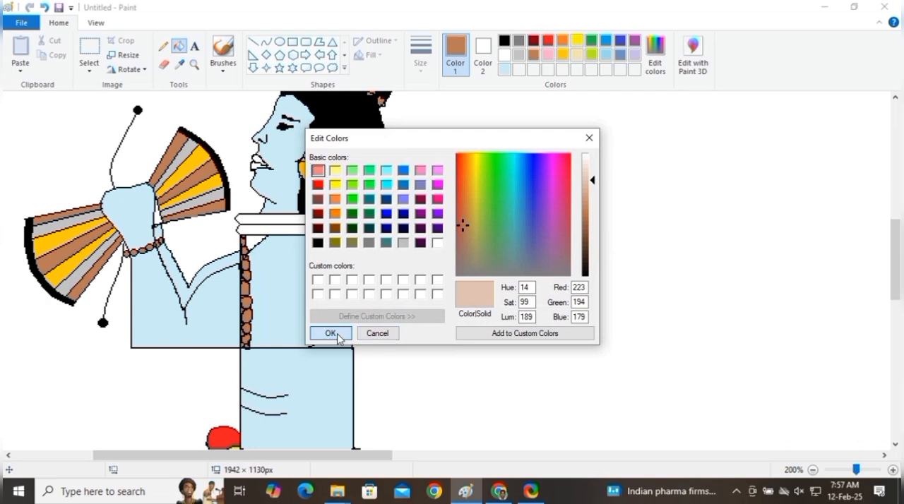
click(329, 333)
click(302, 220)
click(302, 225)
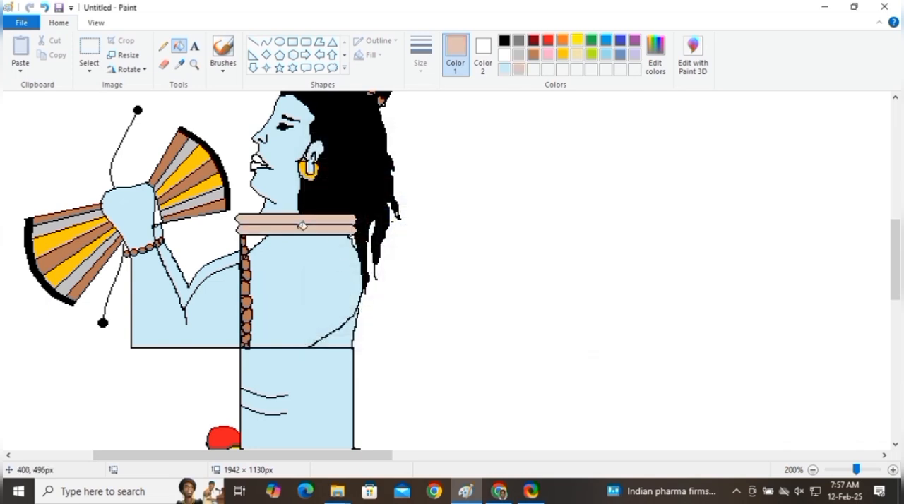
Step: Lighten red into a custom color of red 244, green 119, blue 125 and fill the lips with it
click(549, 41)
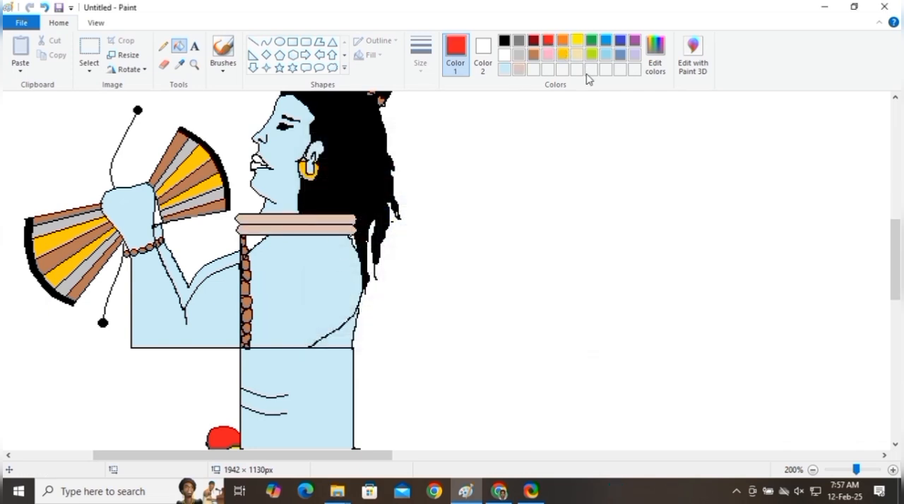
click(655, 64)
drag(591, 210, 595, 195)
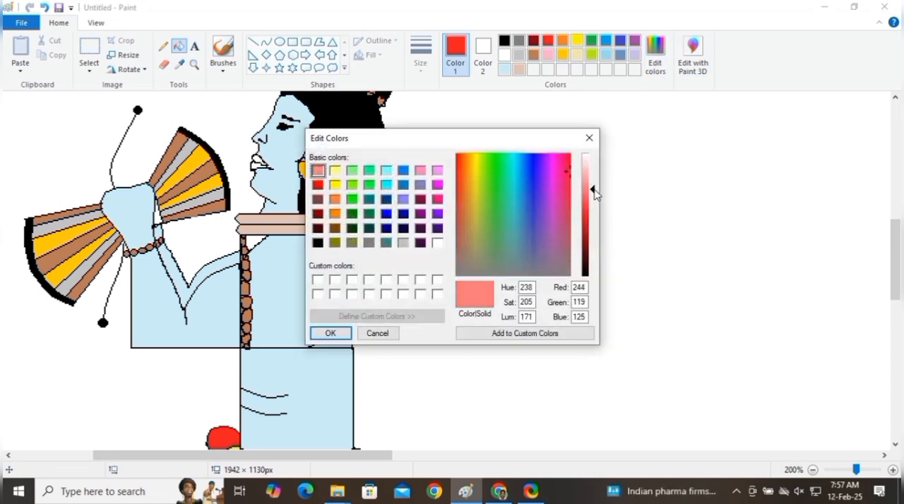
click(329, 334)
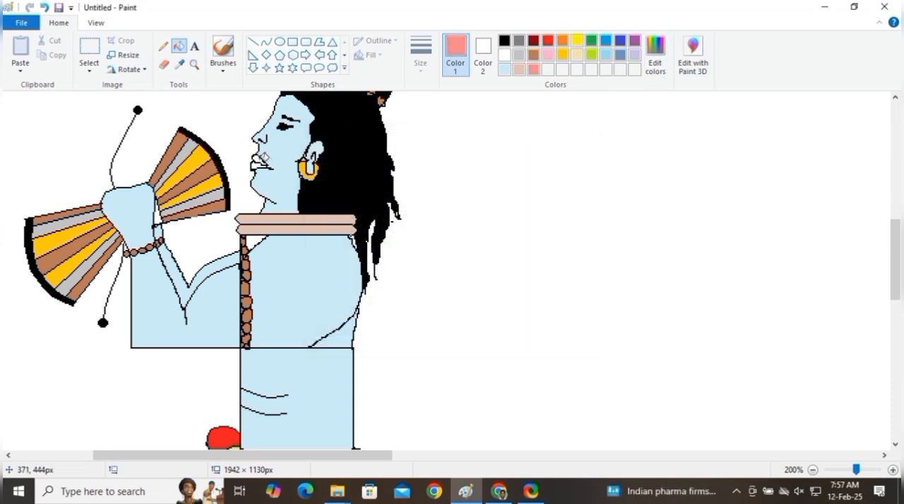
click(260, 160)
scroll(389, 236, up, 1)
scroll(398, 240, up, 1)
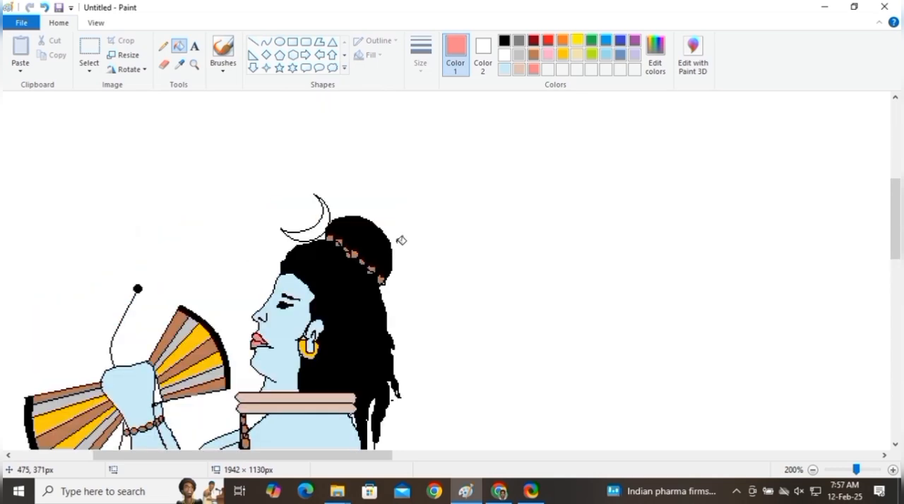
Step: Paint a rough, textured black rock under the raised front foot with a brush, following the curved outline
scroll(401, 240, down, 4)
scroll(402, 240, down, 3)
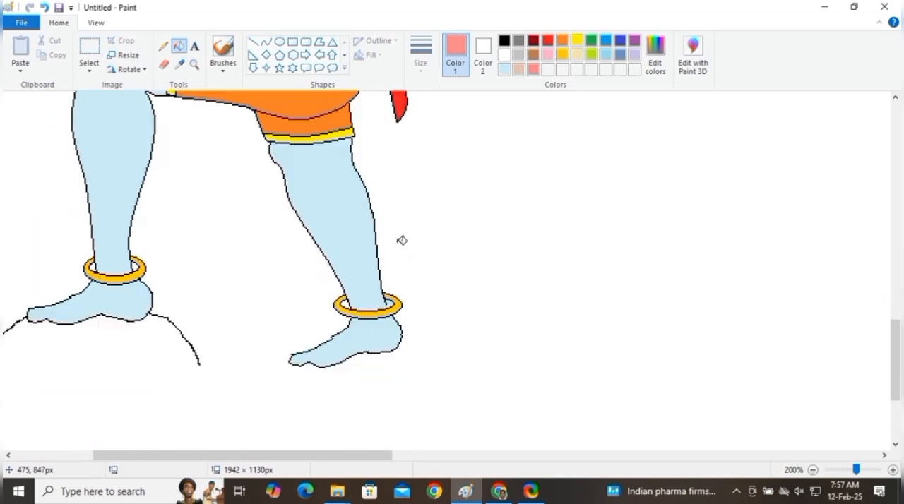
drag(375, 455, 337, 455)
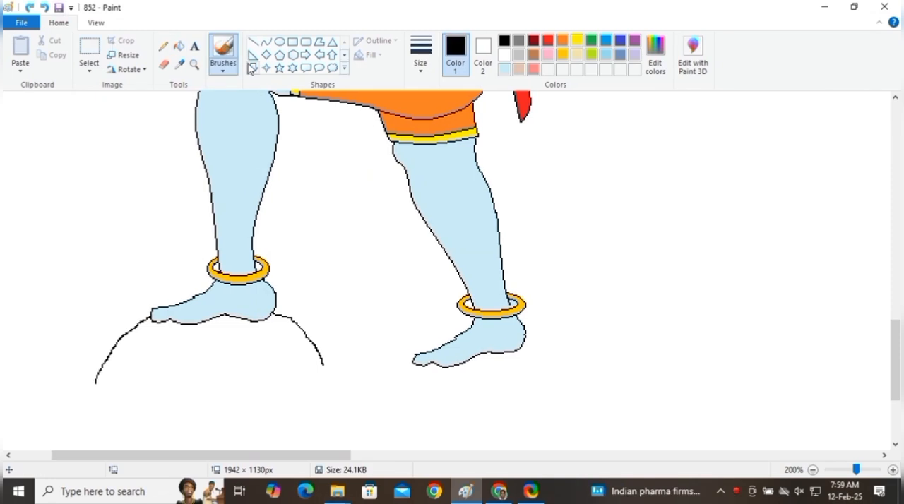
click(223, 64)
click(302, 90)
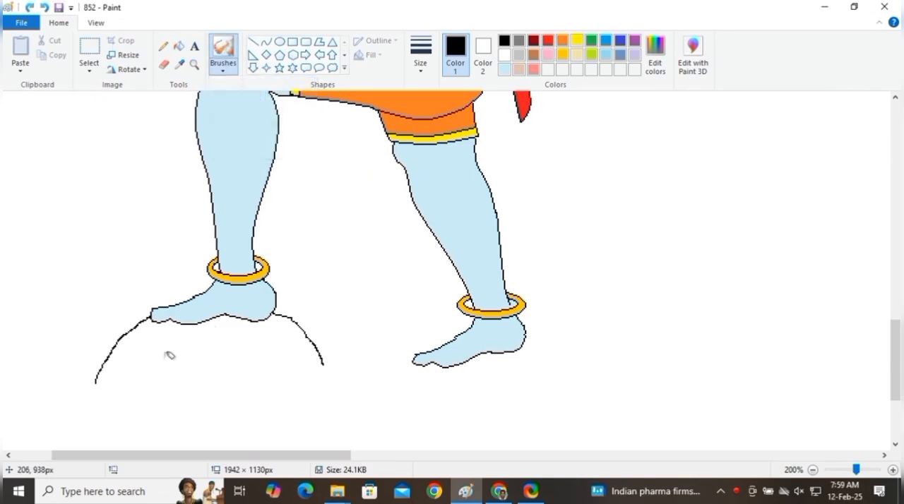
drag(174, 324, 121, 355)
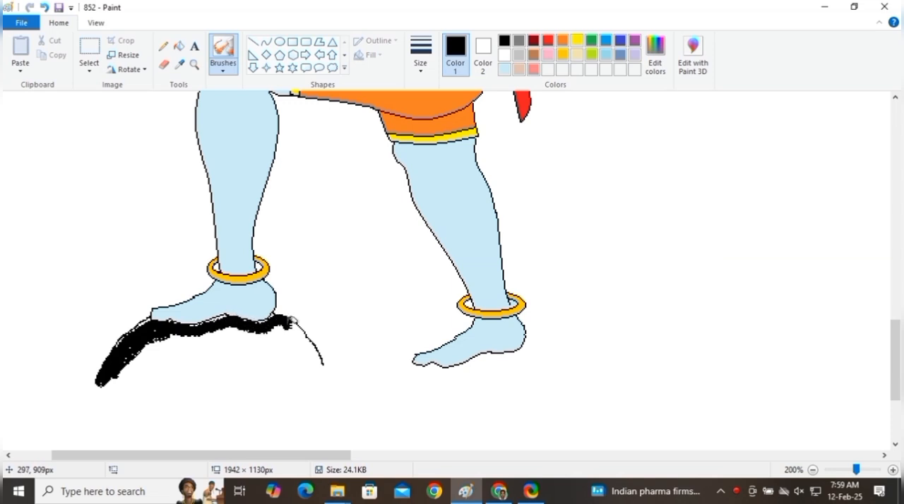
mouse_move(309, 363)
mouse_down()
mouse_move(111, 385)
mouse_move(113, 368)
mouse_move(251, 352)
mouse_move(175, 357)
mouse_move(224, 348)
mouse_move(181, 336)
mouse_move(163, 347)
mouse_move(245, 327)
mouse_move(241, 345)
mouse_move(304, 353)
mouse_up()
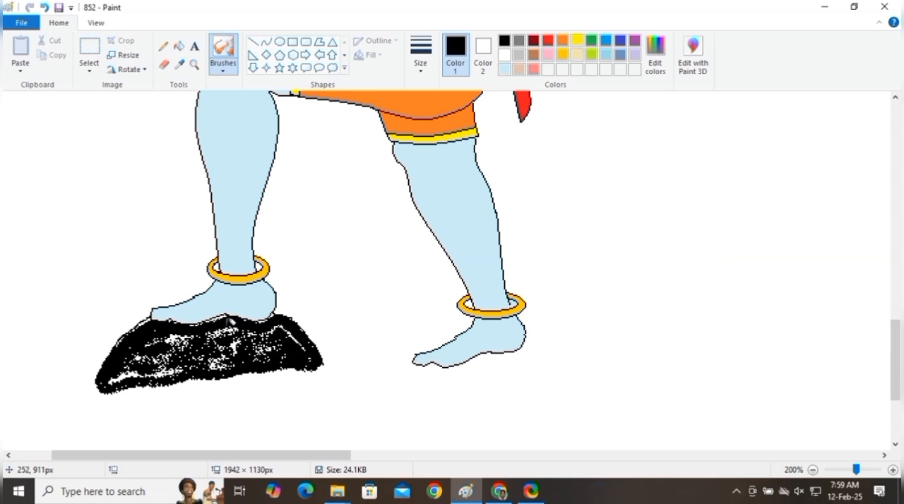
drag(227, 313, 192, 335)
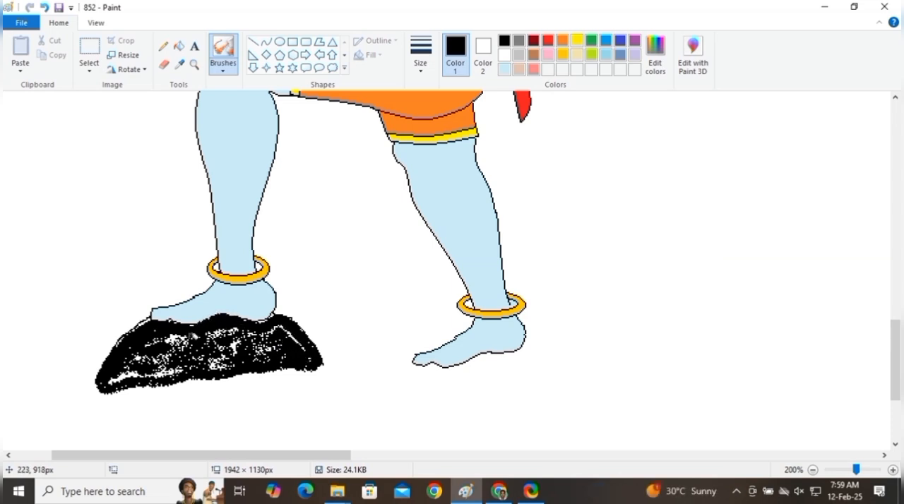
Step: Brush speckled black ground beneath the rear foot and around the rock, extending past both feet
mouse_move(117, 365)
mouse_down()
mouse_move(308, 362)
mouse_move(453, 372)
mouse_move(563, 345)
mouse_up()
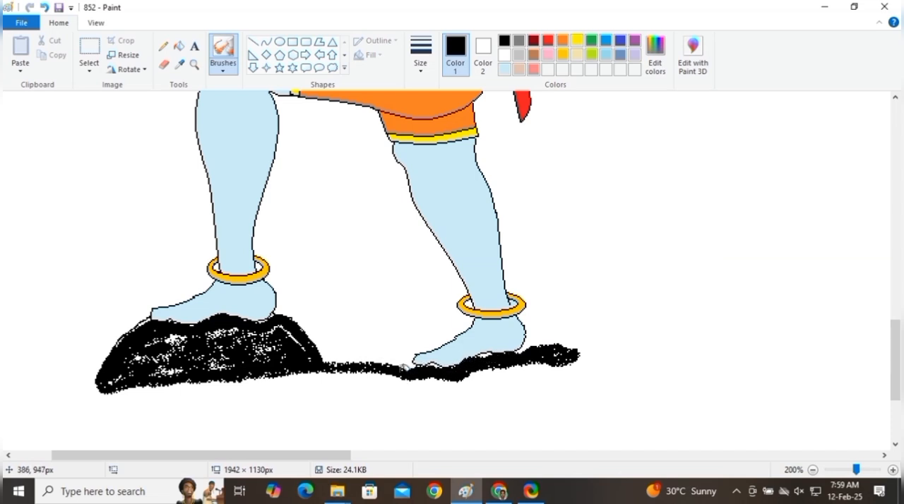
mouse_move(408, 355)
mouse_down()
mouse_move(310, 378)
mouse_move(371, 381)
mouse_move(108, 385)
mouse_move(52, 396)
mouse_move(97, 381)
mouse_move(105, 365)
mouse_move(26, 382)
mouse_move(188, 406)
mouse_move(48, 414)
mouse_move(251, 423)
mouse_move(432, 407)
mouse_move(332, 399)
mouse_move(548, 366)
mouse_move(404, 396)
mouse_move(379, 391)
mouse_up()
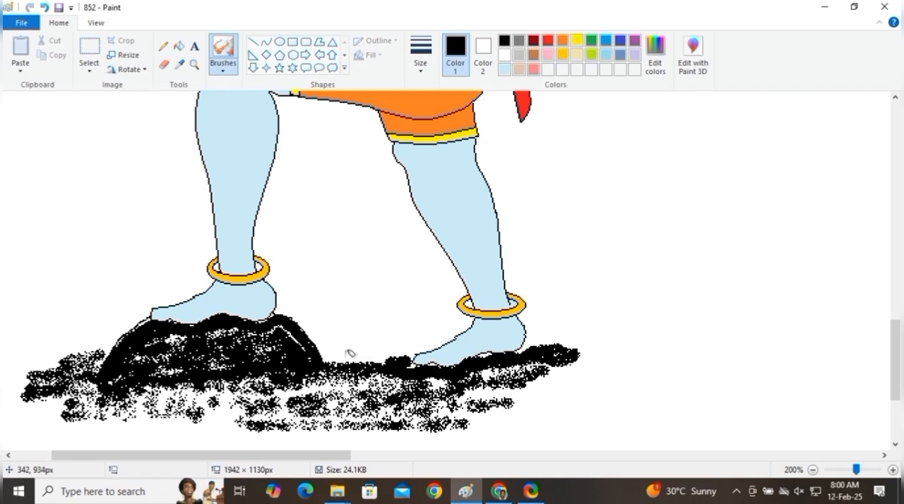
mouse_move(350, 353)
mouse_down()
mouse_move(328, 348)
mouse_move(385, 349)
mouse_up()
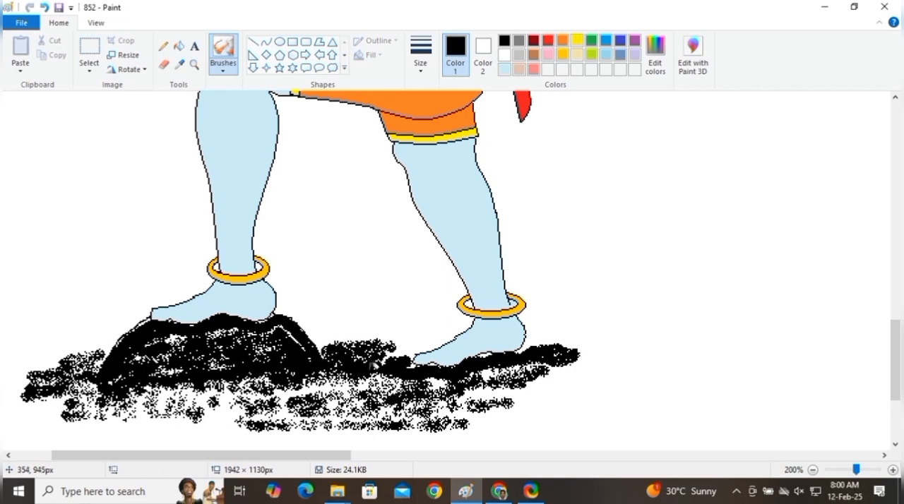
mouse_move(240, 413)
mouse_down()
mouse_move(115, 426)
mouse_move(127, 437)
mouse_move(459, 441)
mouse_move(141, 427)
mouse_move(233, 429)
mouse_move(296, 404)
mouse_move(155, 397)
mouse_move(276, 384)
mouse_move(323, 391)
mouse_up()
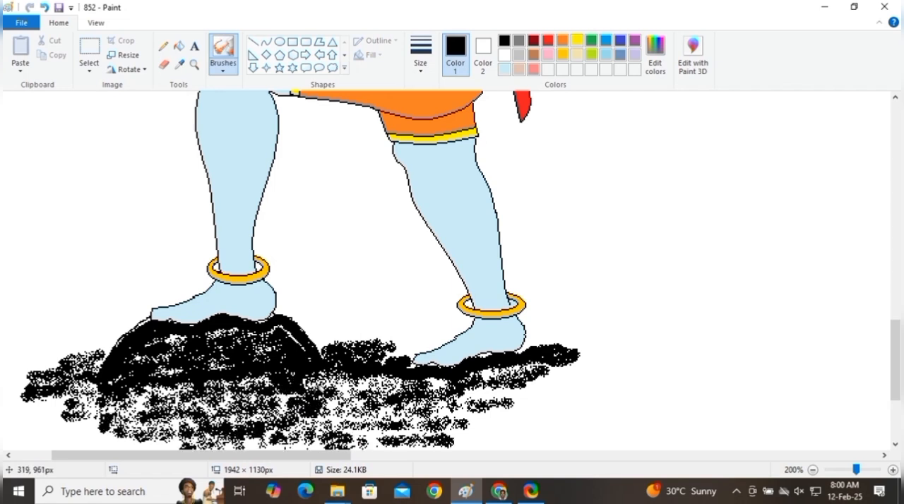
click(811, 470)
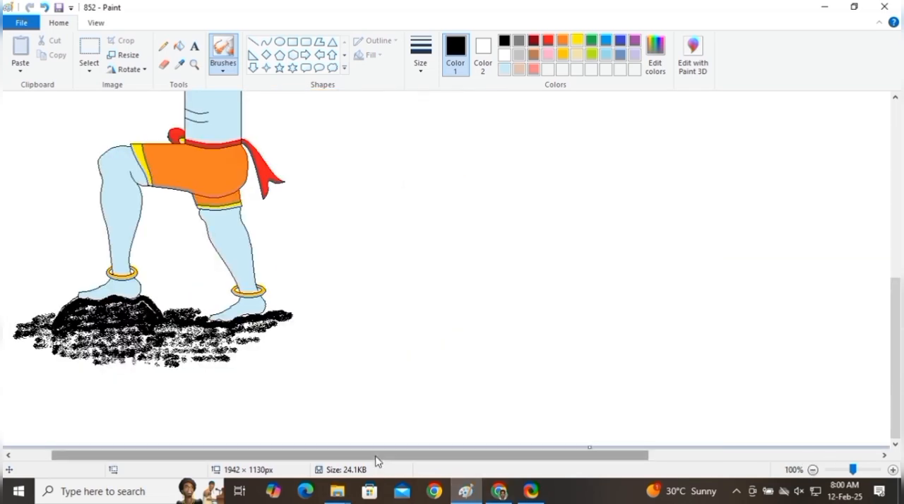
drag(379, 460, 238, 456)
scroll(161, 296, up, 3)
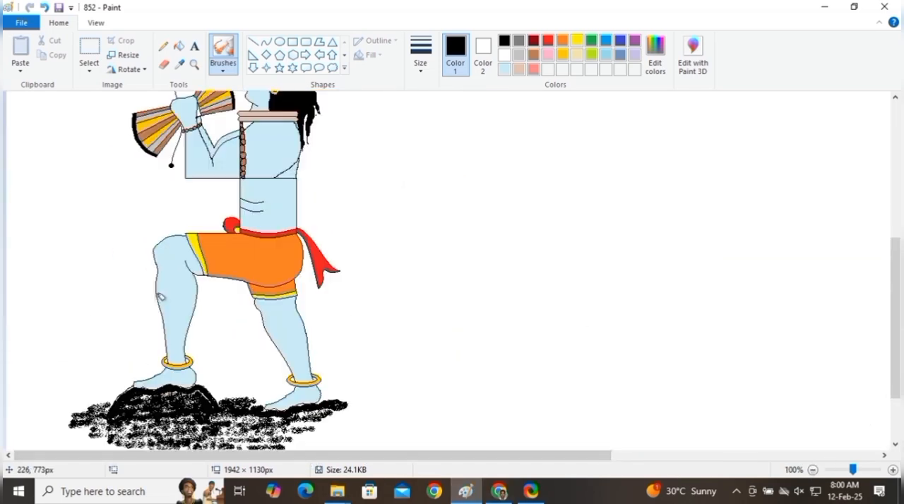
scroll(286, 292, up, 4)
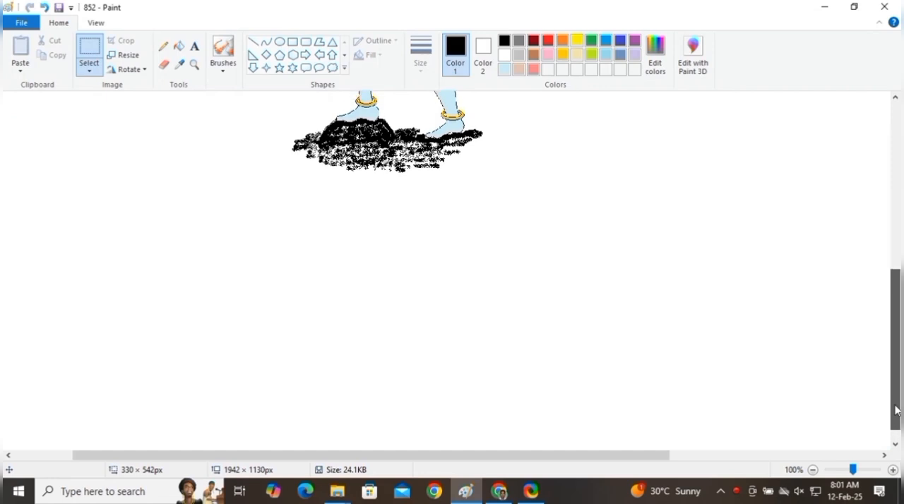